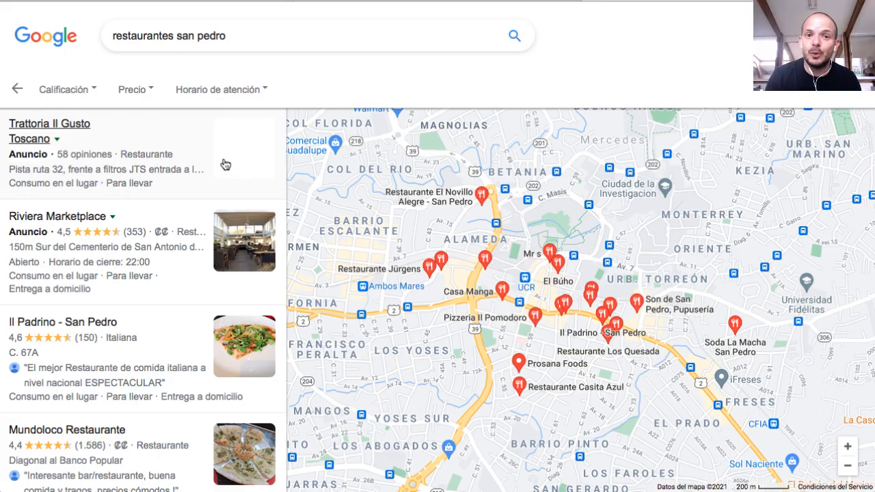
Look through the San Pedro restaurant listings with their star ratings and the dental clinic's homepage down to its Google reviews section
scroll(226, 165, "down", 2)
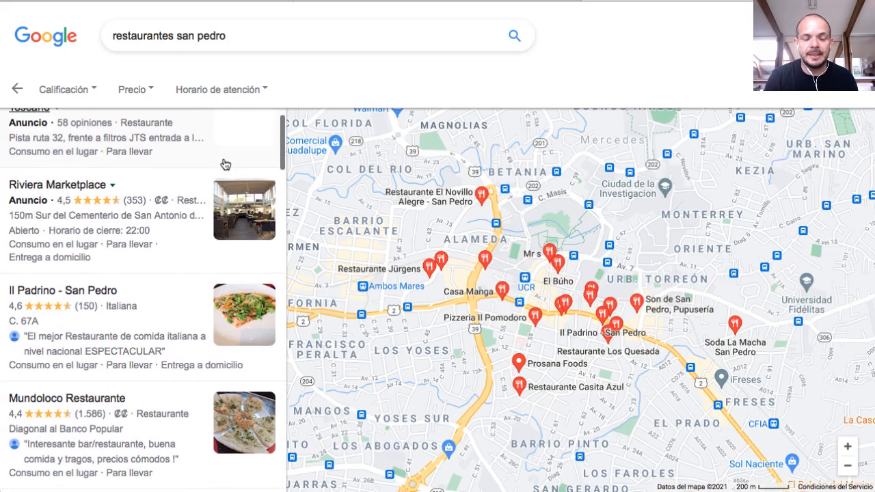
scroll(226, 165, "down", 1)
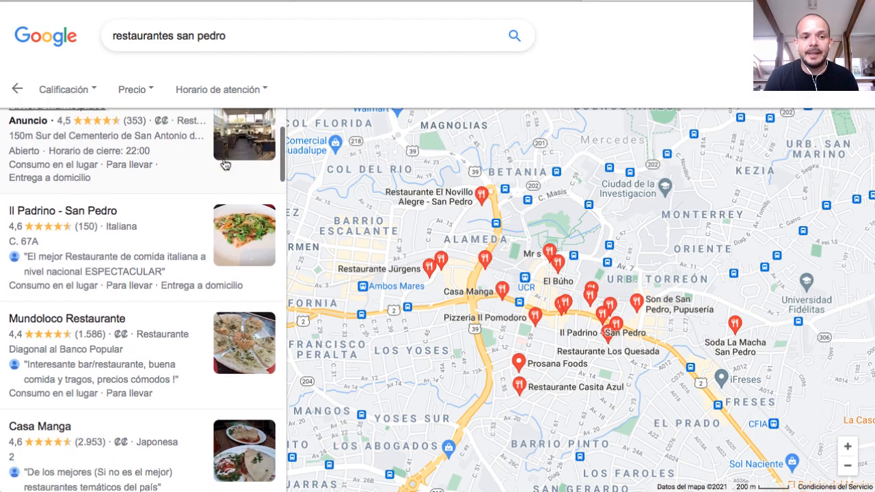
scroll(225, 165, "down", 2)
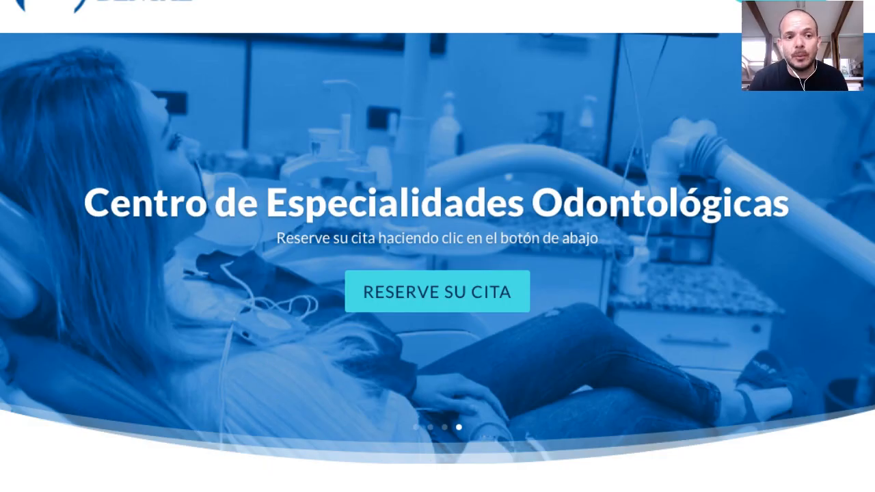
scroll(437, 246, "down", 10)
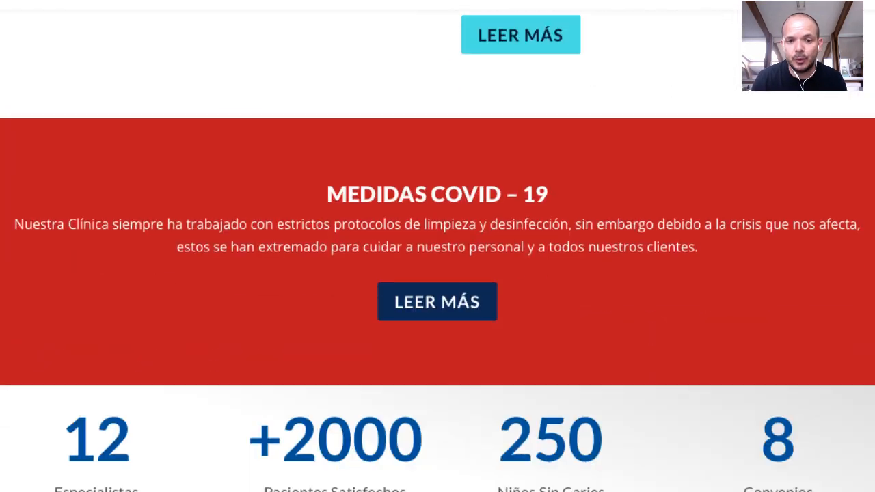
scroll(437, 245, "down", 15)
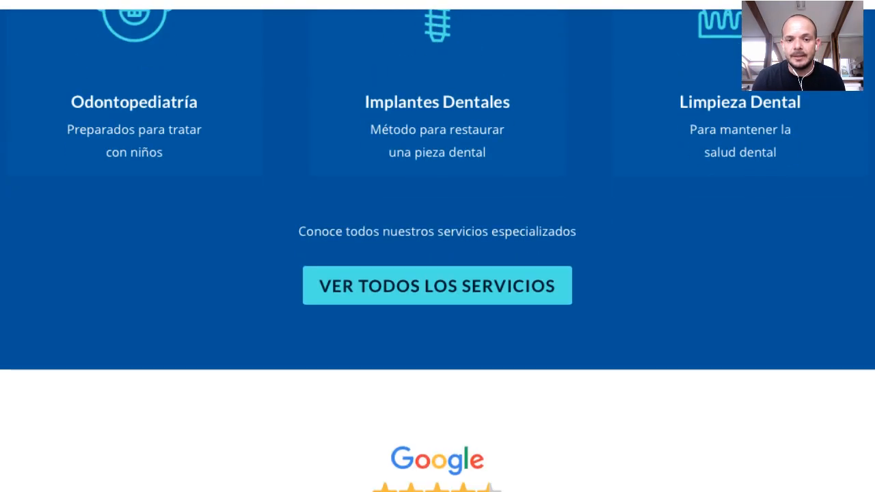
scroll(438, 246, "down", 6)
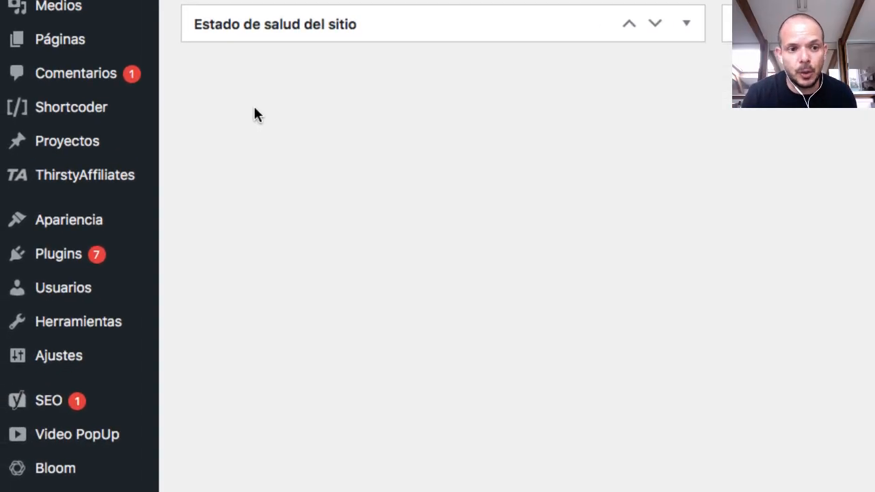
Search the WordPress plugin directory for "google reviews"
mouse_move(59, 250)
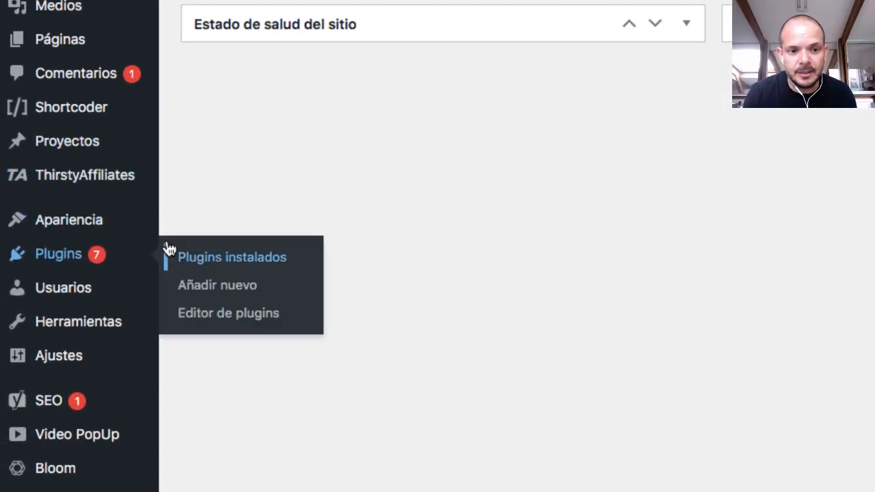
left_click(243, 287)
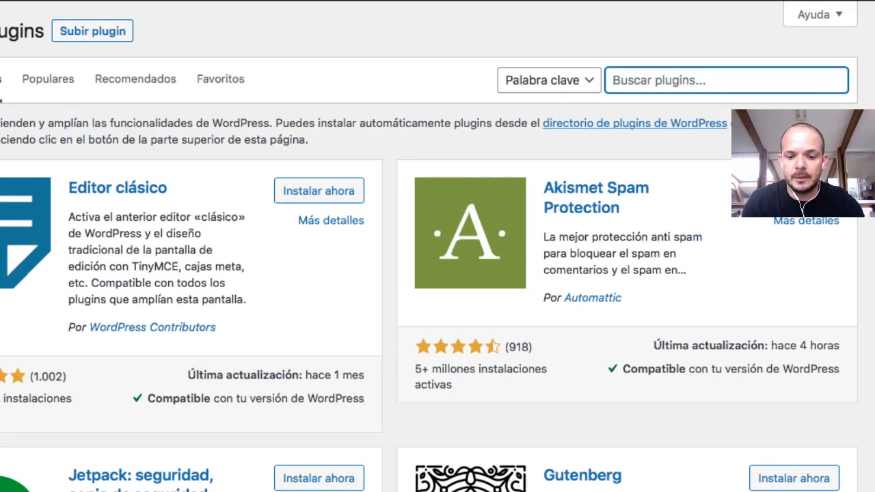
type("google reviews")
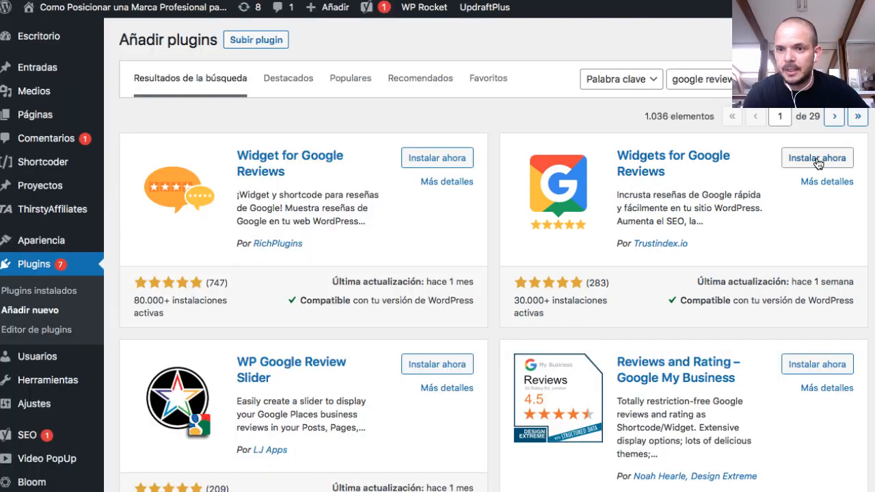
Install Widgets for Google Reviews by Trustindex.io and open the Trustindex.io configuration page
left_click(818, 158)
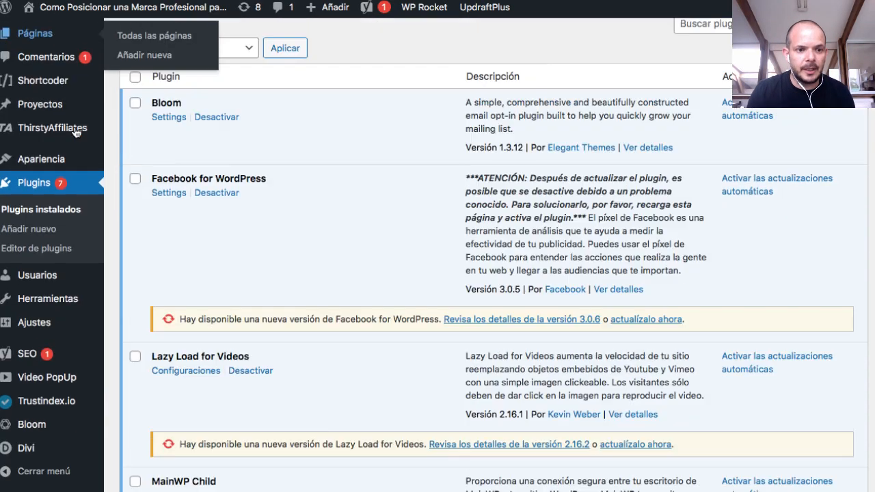
mouse_move(76, 215)
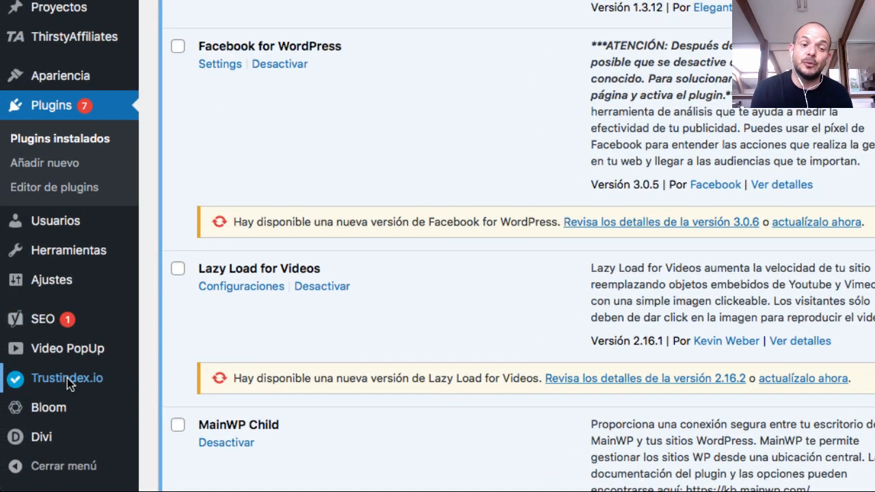
left_click(67, 378)
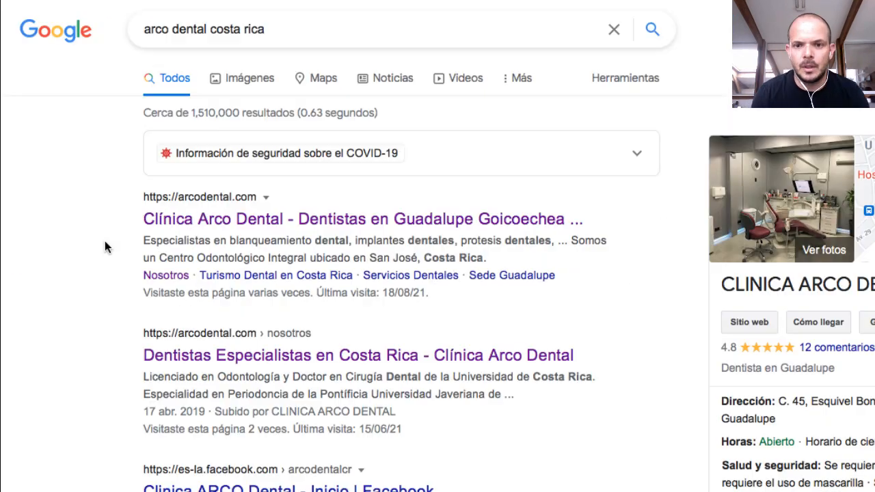
Open the CLINICA ARCO DENTAL place page in Google Maps from the "arco dental costa rica" results and copy its URL
scroll(104, 247, "down", 3)
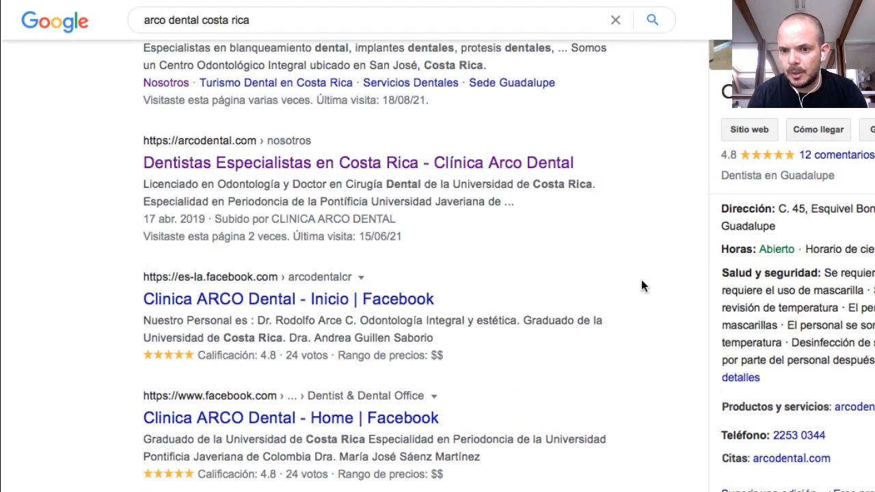
scroll(642, 281, "up", 5)
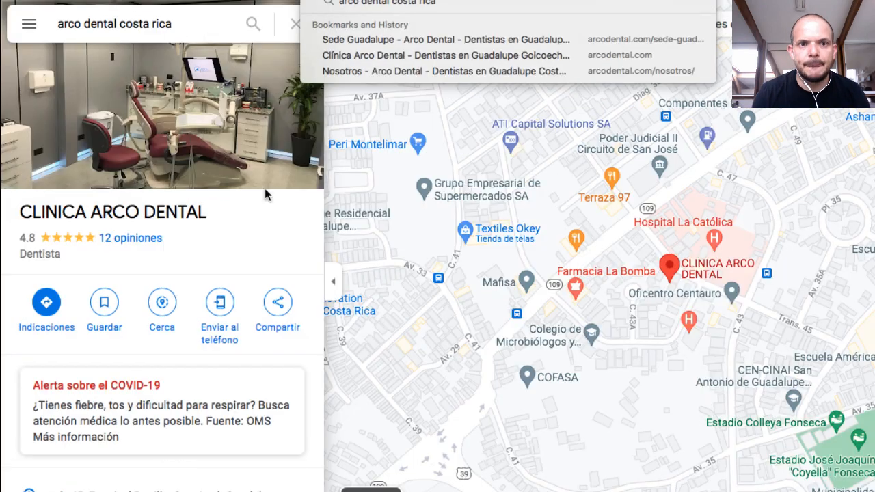
key("Up")
key("Up")
key("Up")
key("Up")
key("Up")
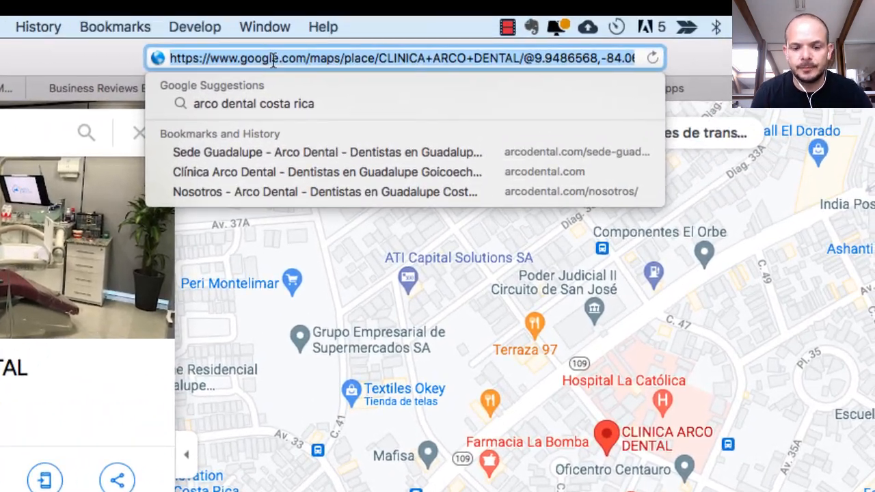
key("Escape")
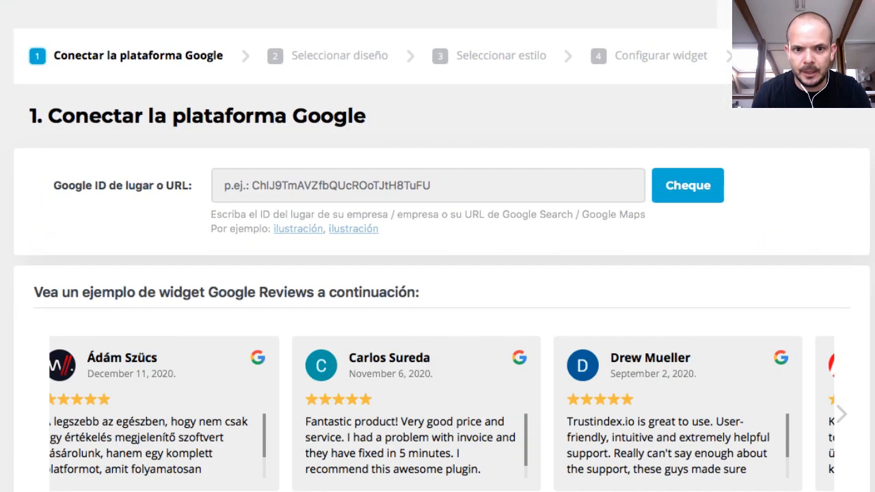
Enter the clinic's Google Maps URL as the review source, check it and connect CLINICA ARCO DENTAL to the widget
left_click(449, 265)
key("super+v")
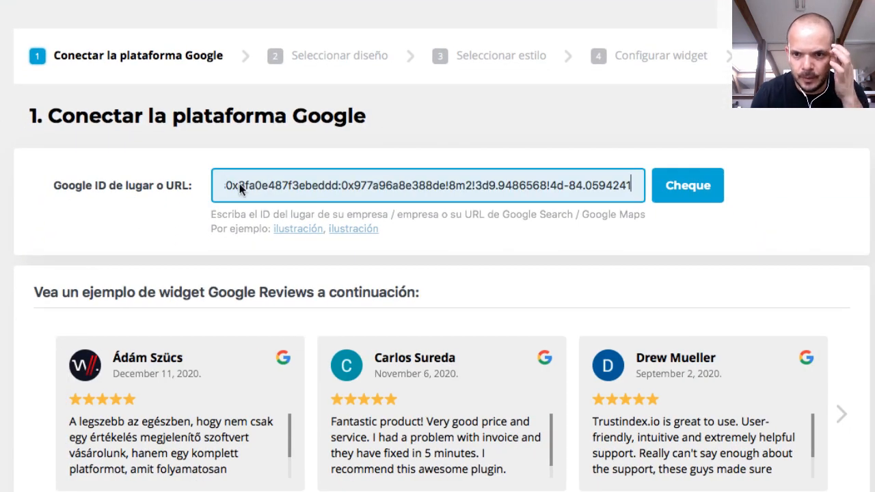
left_click(695, 195)
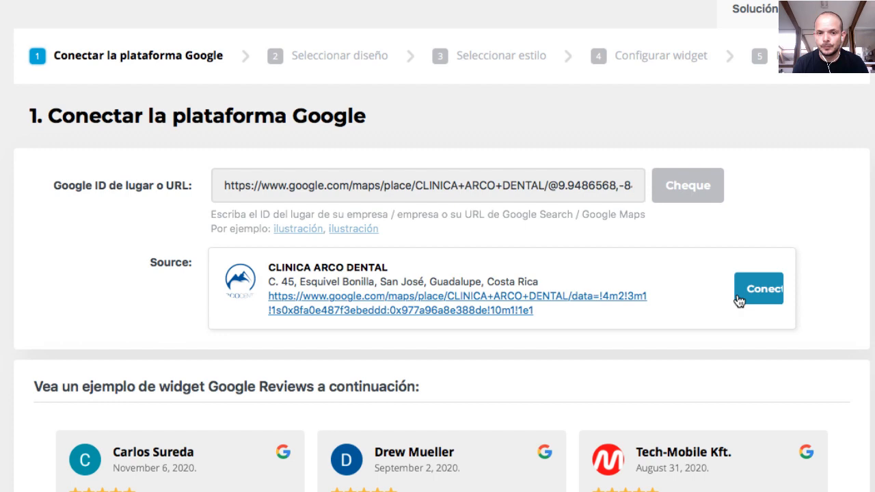
left_click(757, 289)
Look through the available review widget layouts, from Control deslizante I. through the Control deslizante III. variants to Lista I
scroll(31, 147, "up", 2)
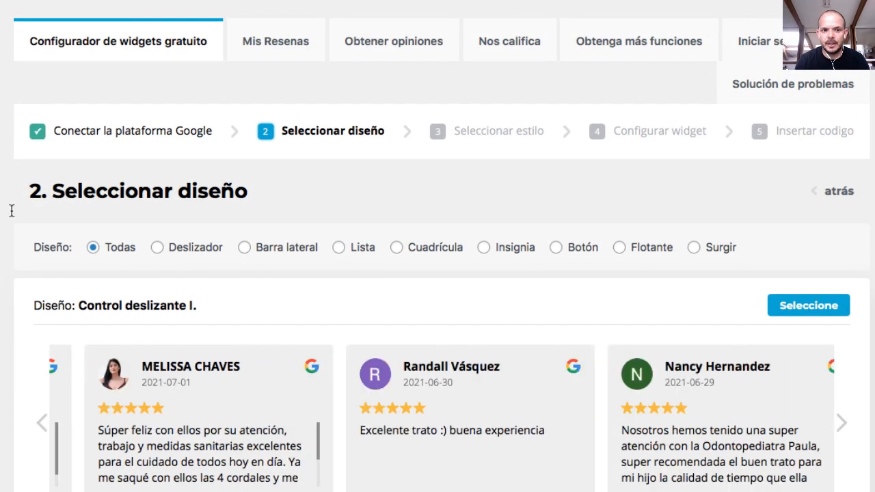
scroll(12, 212, "down", 4)
scroll(12, 216, "down", 2)
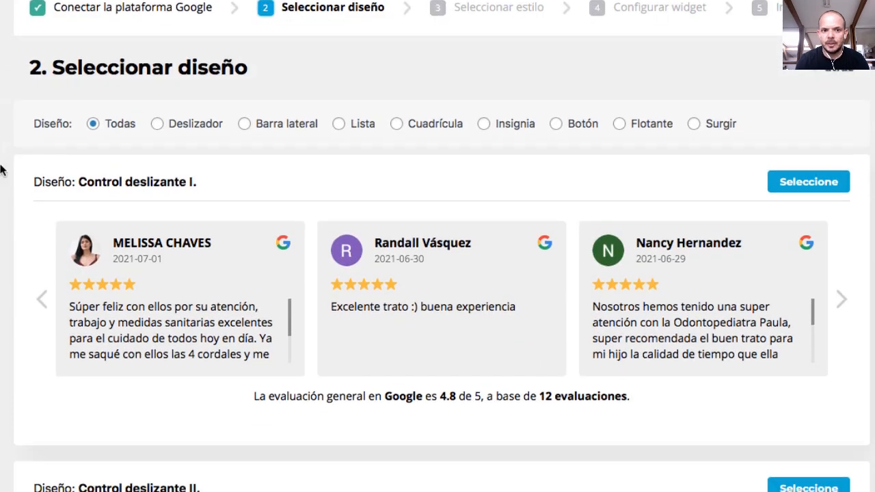
scroll(5, 141, "down", 9)
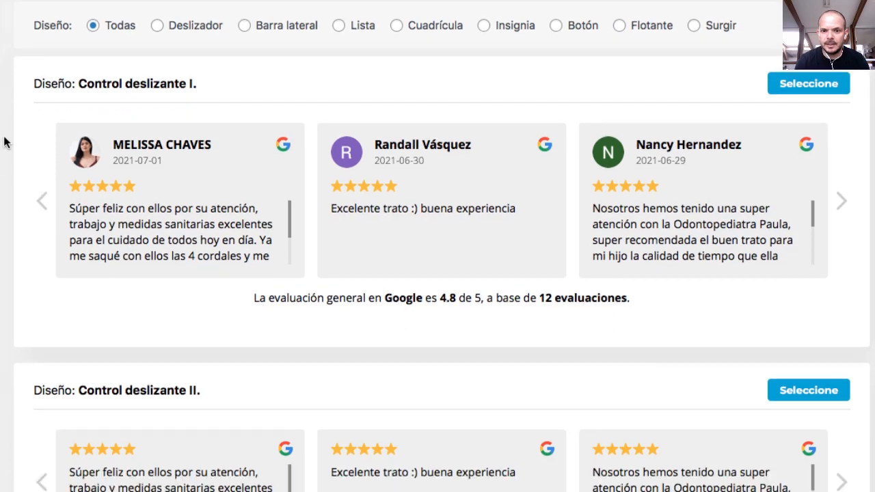
scroll(2, 227, "up", 6)
scroll(2, 228, "down", 5)
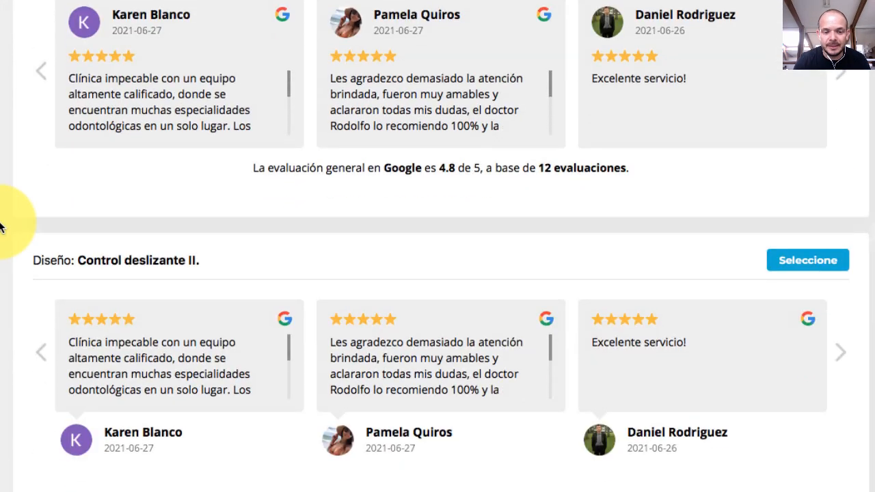
scroll(2, 228, "up", 2)
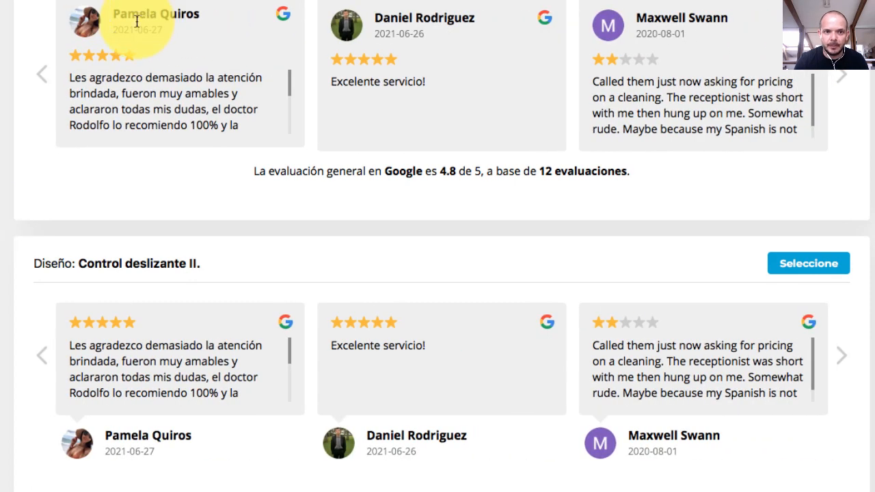
scroll(125, 403, "down", 2)
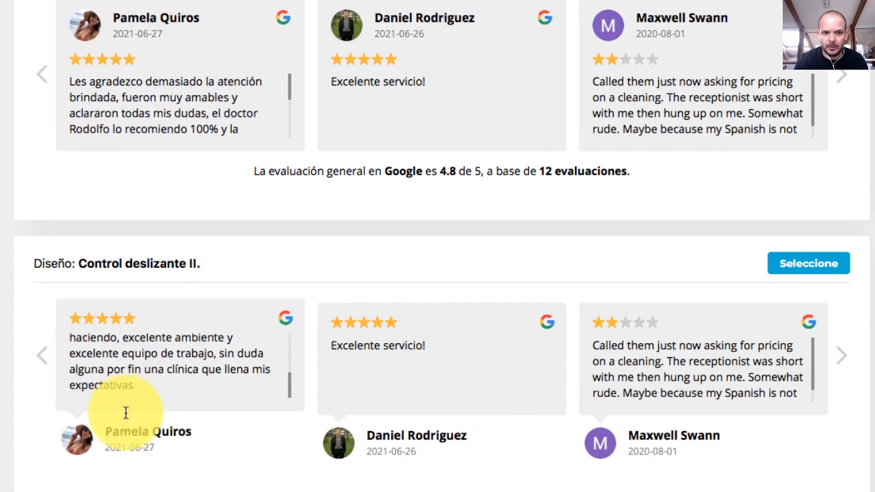
scroll(7, 375, "down", 6)
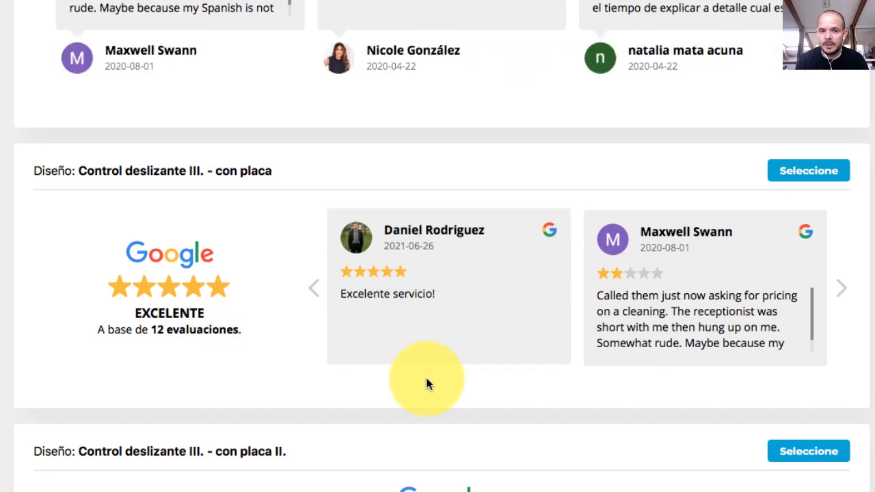
scroll(425, 380, "down", 4)
scroll(339, 307, "down", 2)
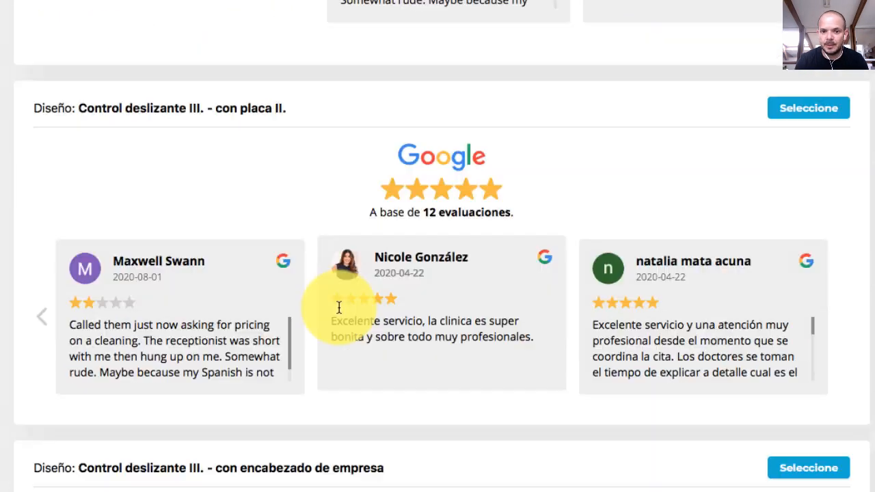
scroll(339, 307, "down", 1)
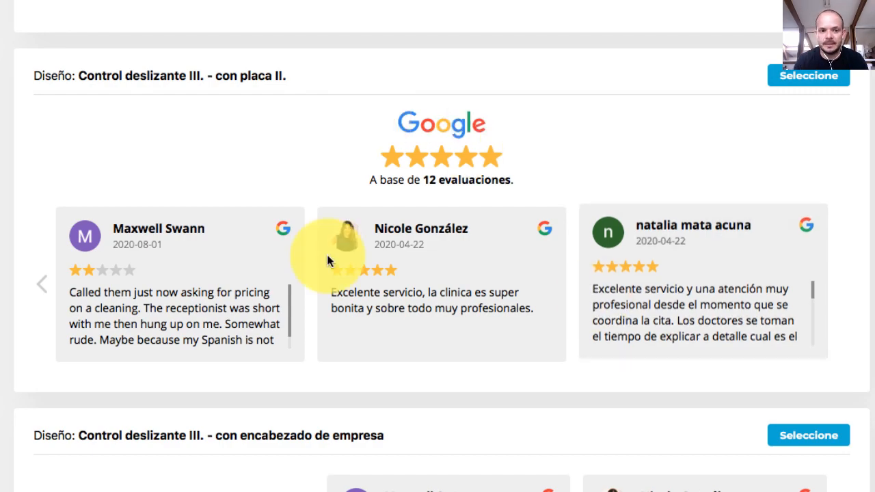
scroll(32, 278, "down", 5)
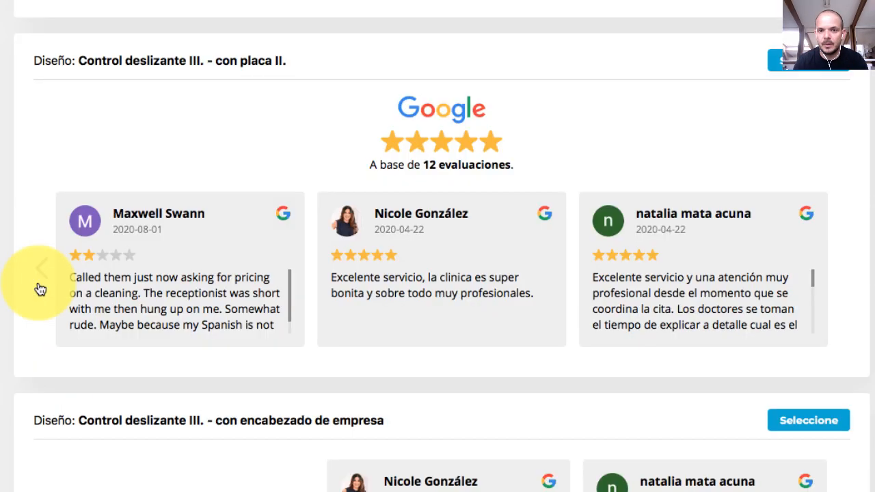
scroll(41, 290, "down", 20)
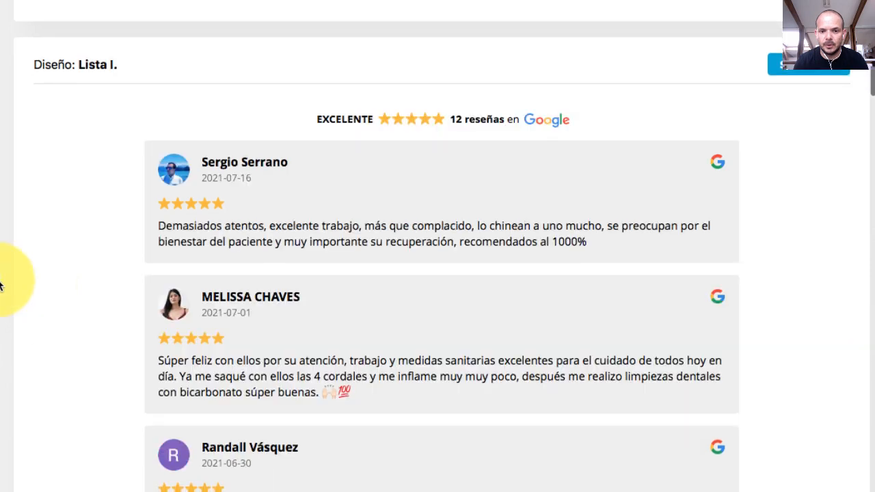
scroll(2, 286, "up", 20)
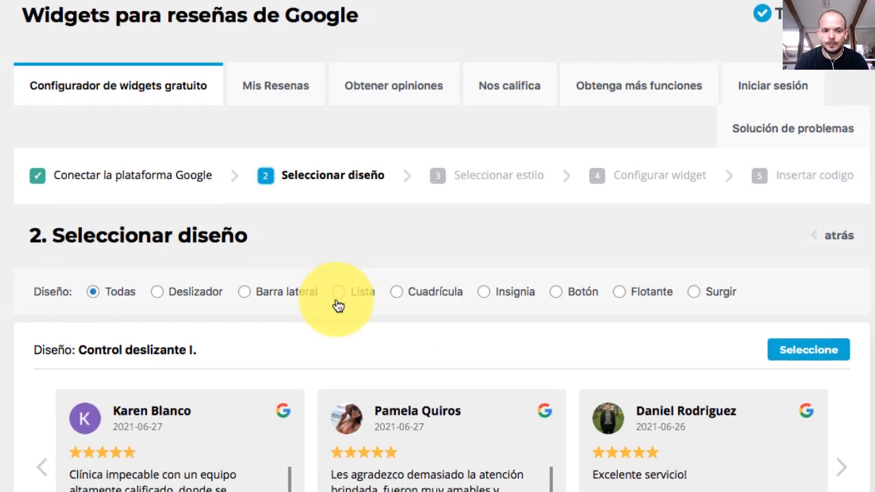
Select the "Control deslizante III. - con placa II." layout for the review widget
scroll(336, 301, "down", 6)
scroll(336, 304, "down", 2)
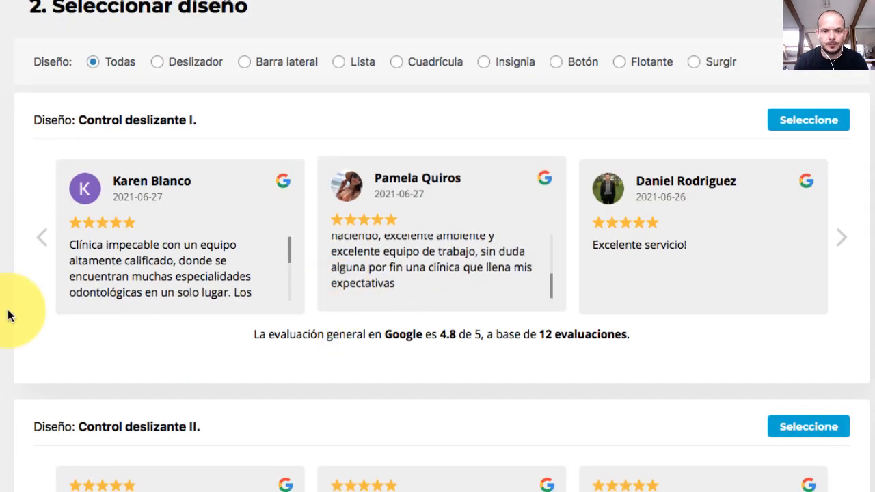
scroll(7, 311, "down", 10)
scroll(8, 315, "down", 9)
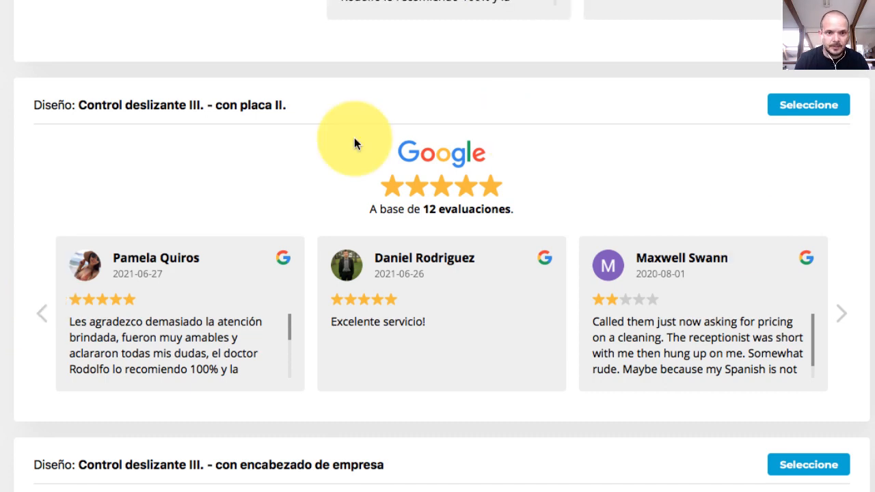
left_click(792, 106)
Compare the "Light background" and "Light border" styles and select "Light border" for the review widget
scroll(1, 214, "down", 4)
scroll(2, 218, "up", 3)
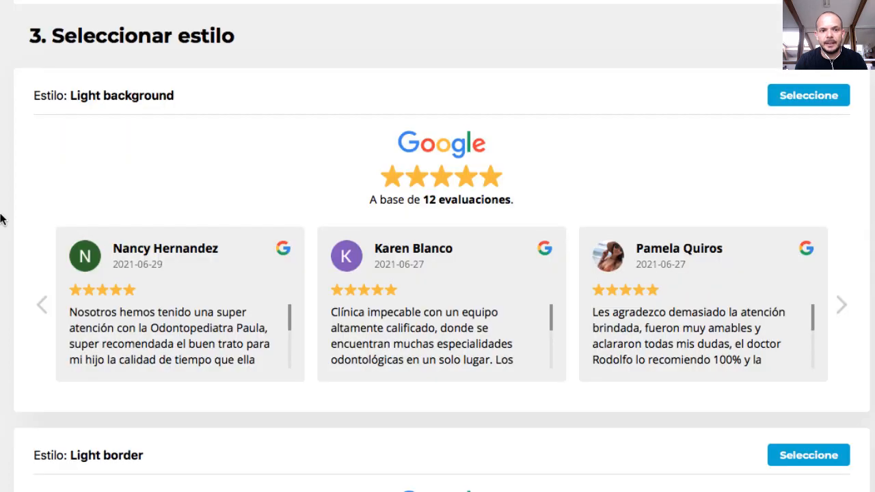
scroll(2, 219, "up", 1)
scroll(1, 219, "down", 3)
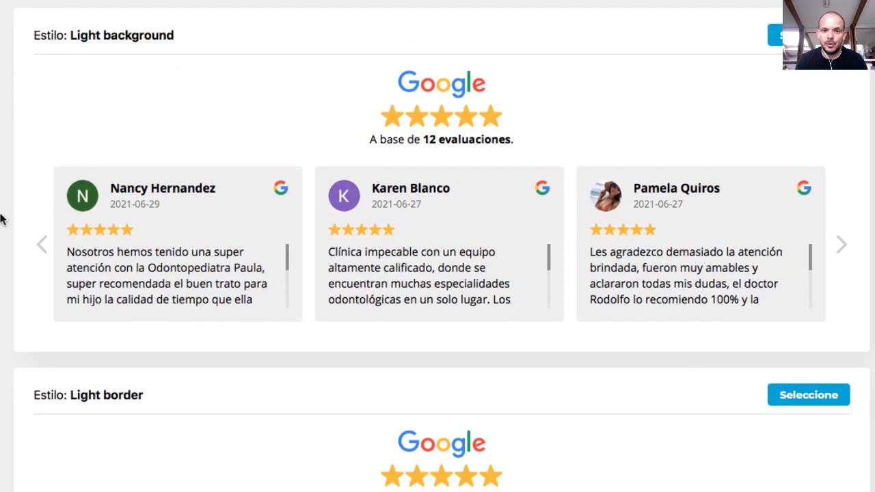
scroll(2, 218, "up", 1)
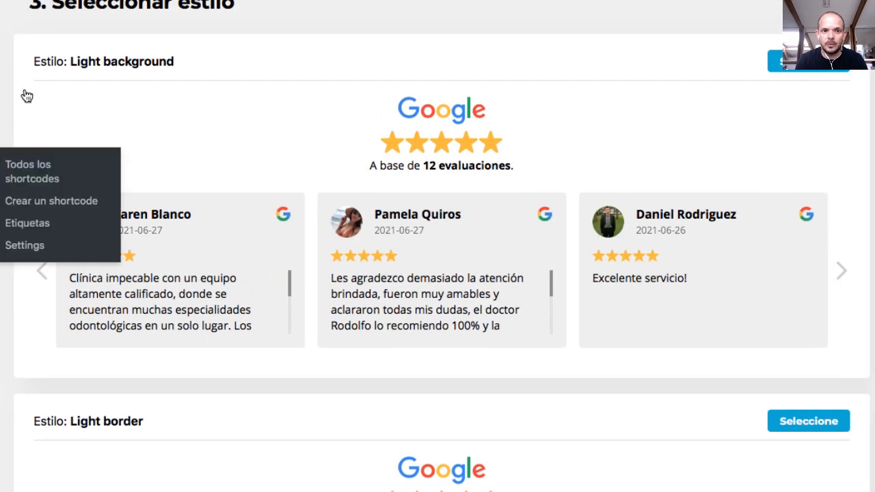
scroll(87, 65, "down", 3)
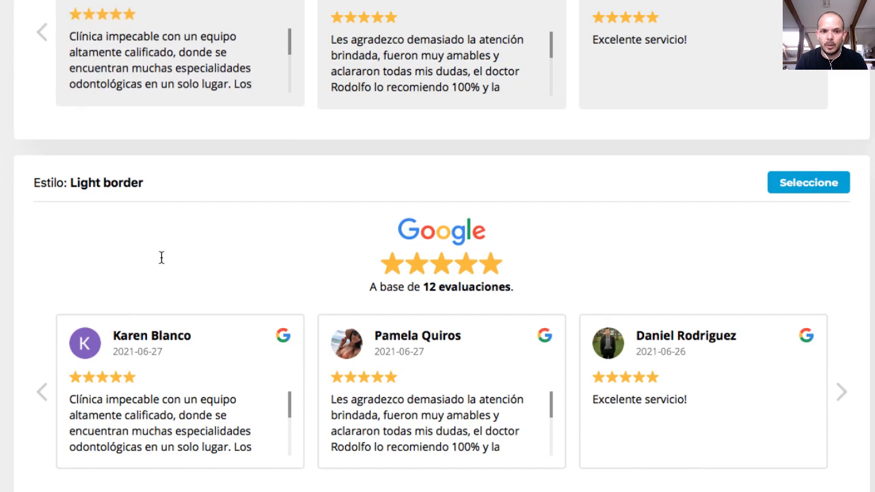
scroll(162, 255, "down", 5)
scroll(160, 257, "up", 3)
scroll(161, 262, "up", 3)
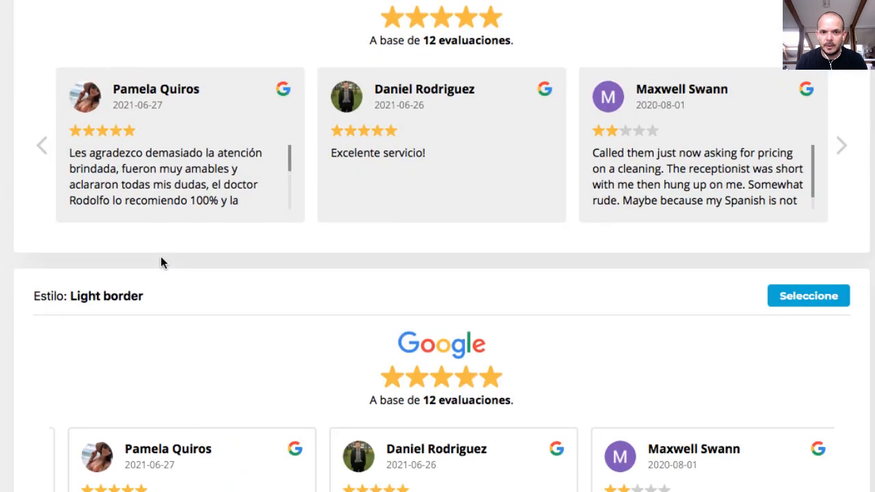
scroll(160, 261, "down", 2)
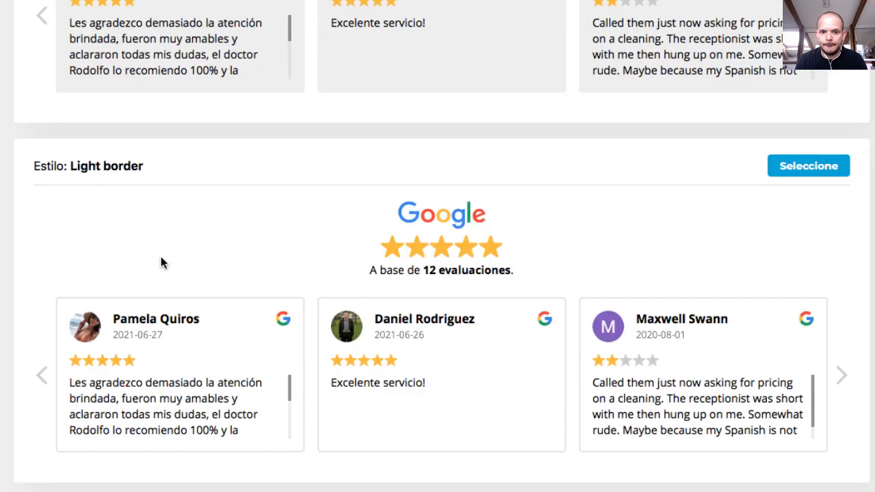
left_click(802, 169)
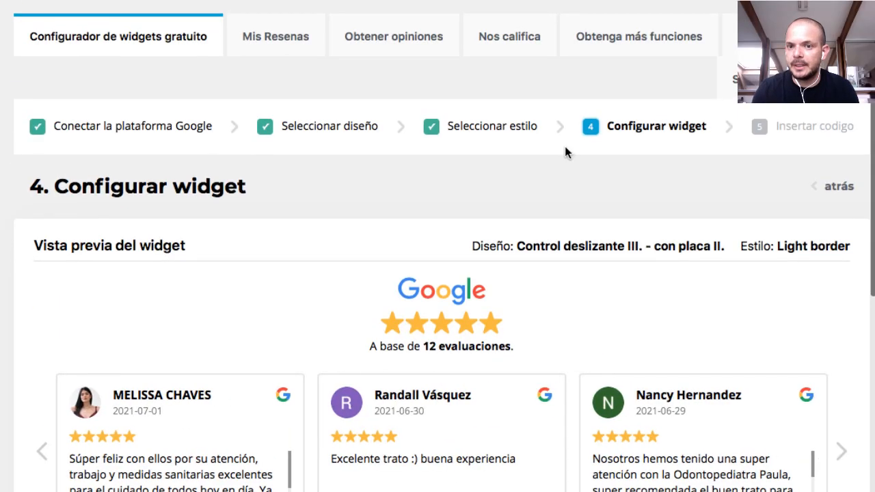
Set the widget's rating filter to include only four- to five-star reviews
scroll(597, 159, "down", 5)
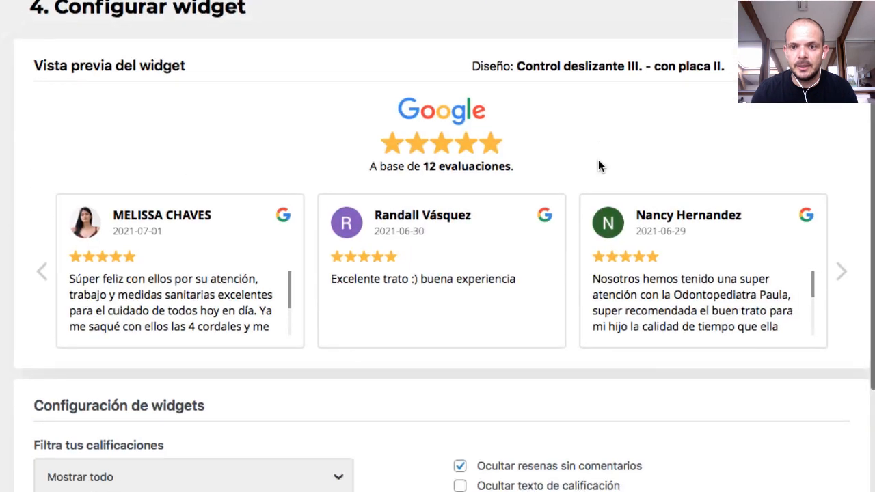
scroll(598, 159, "down", 2)
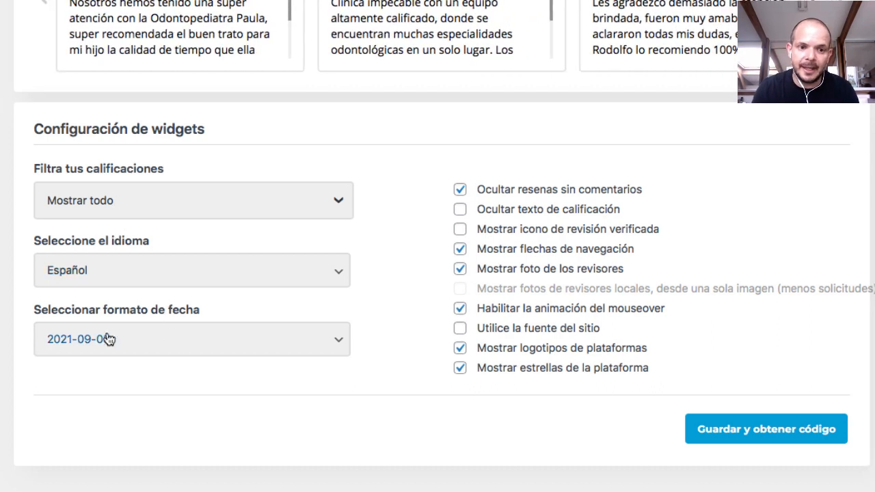
left_click(133, 198)
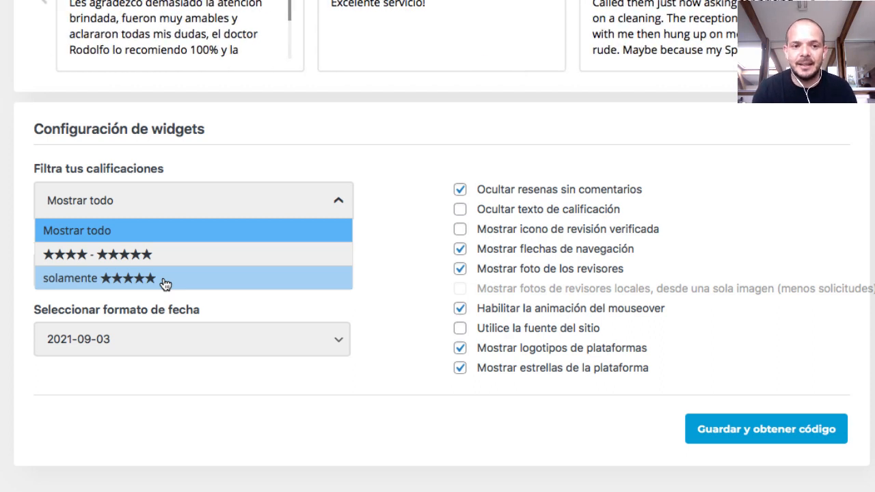
left_click(65, 260)
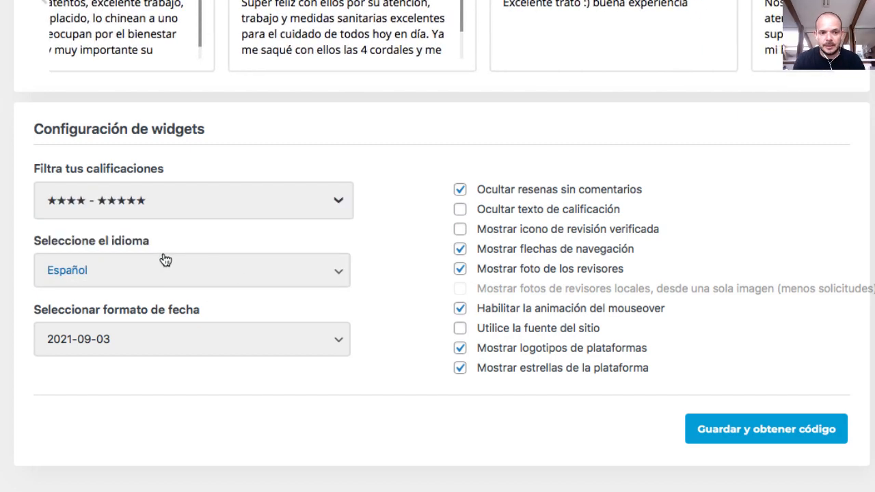
Check the rating-filtered reviews in the widget preview and look over the language, date format and display options
scroll(165, 260, "up", 3)
scroll(163, 254, "up", 2)
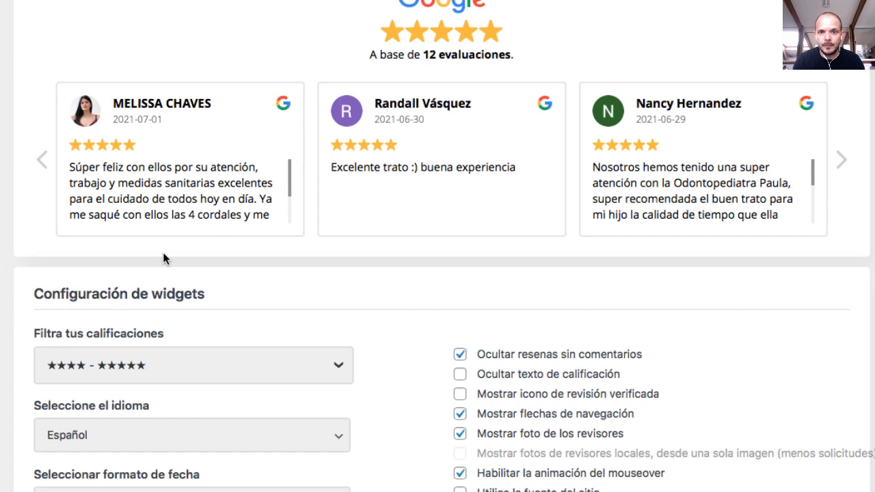
scroll(322, 325, "up", 1)
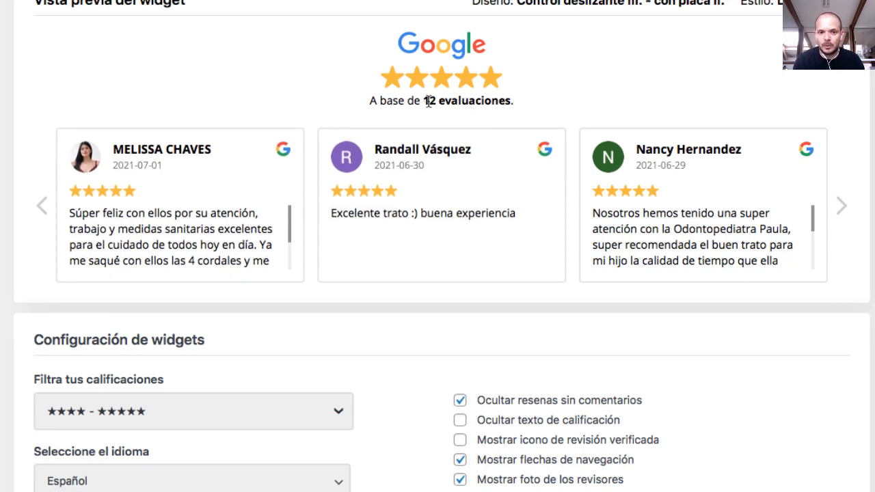
scroll(380, 363, "down", 3)
scroll(380, 364, "up", 2)
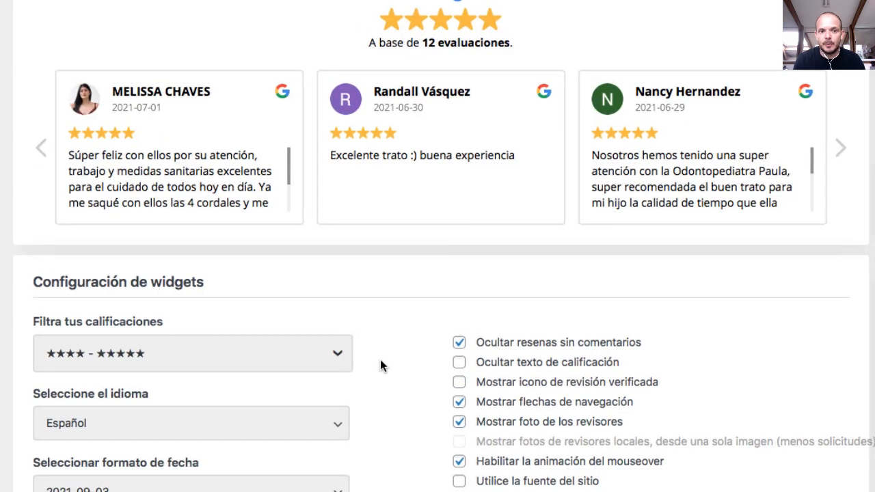
scroll(371, 319, "down", 2)
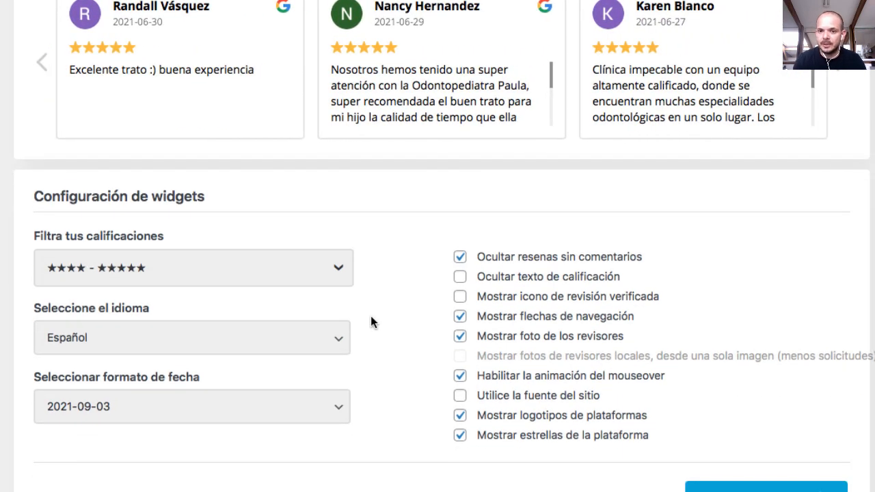
scroll(370, 322, "down", 1)
scroll(433, 267, "up", 2)
scroll(436, 267, "down", 3)
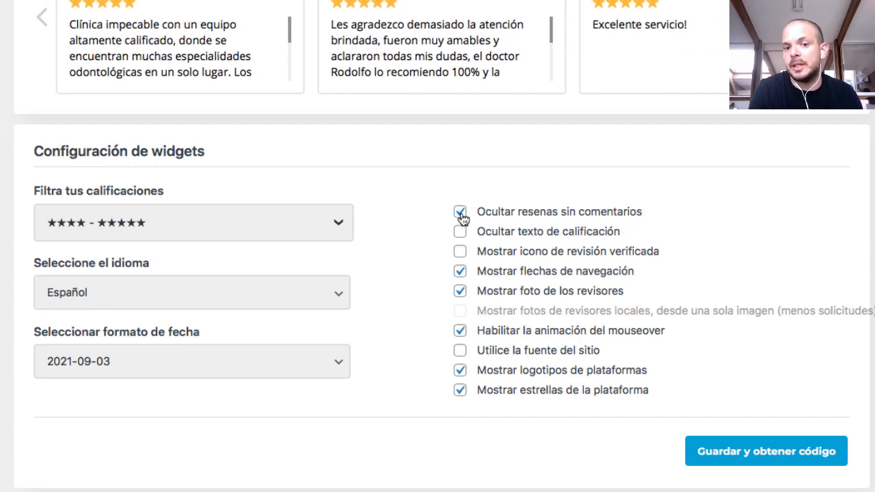
Enable "Mostrar icono de revisión verificada" and check the verified badges in the widget preview
scroll(434, 222, "up", 2)
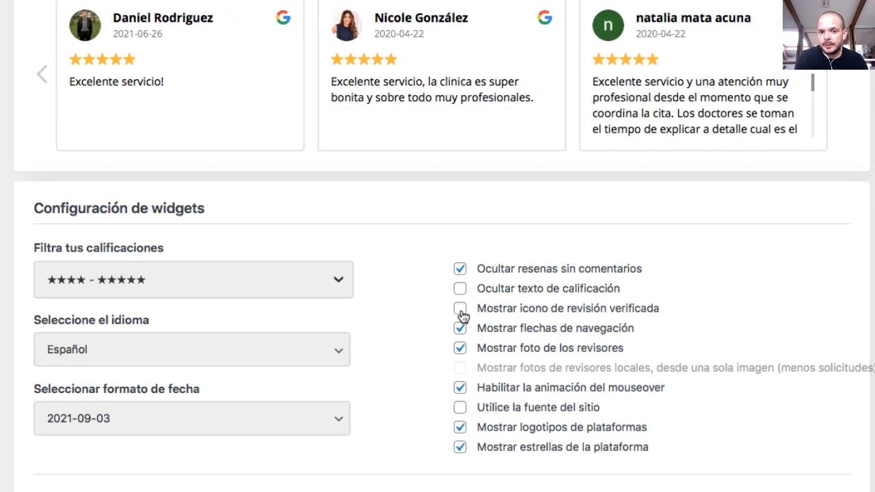
scroll(462, 317, "up", 2)
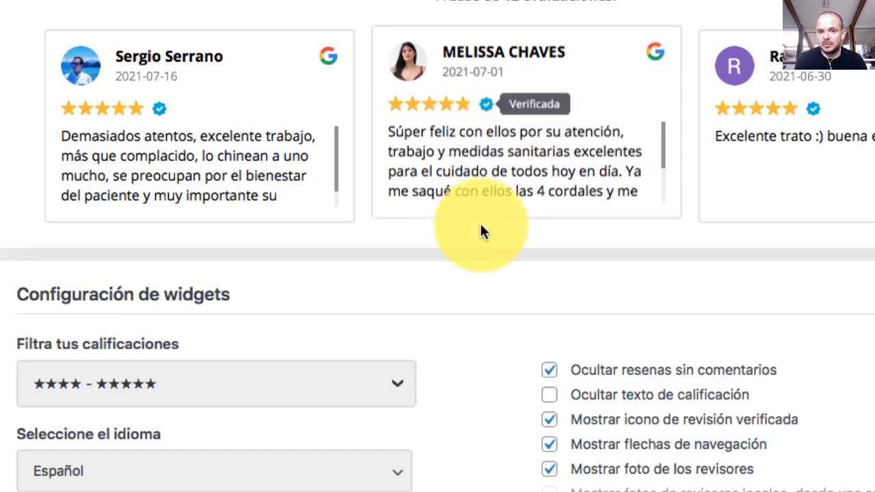
scroll(481, 230, "down", 2)
scroll(479, 242, "up", 1)
scroll(479, 262, "down", 1)
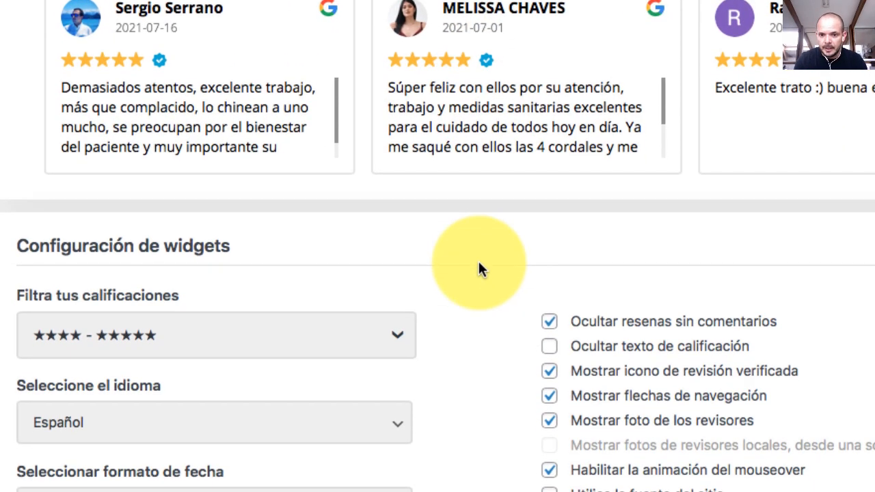
scroll(478, 263, "down", 1)
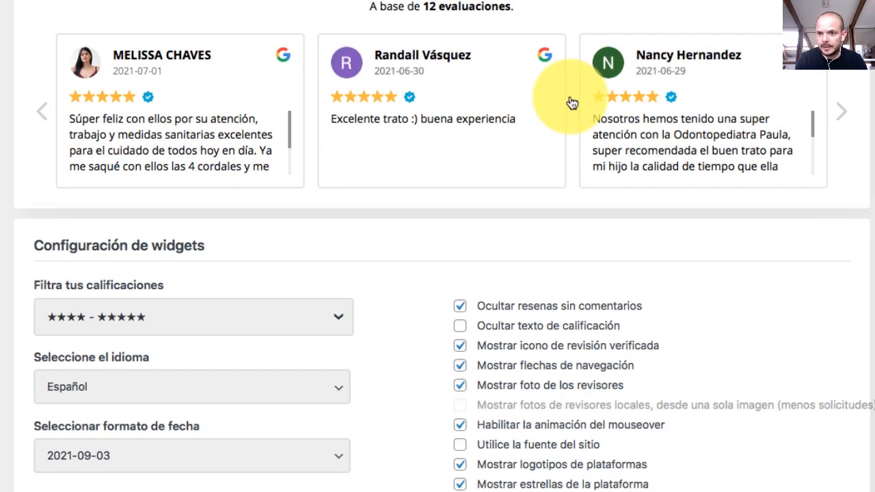
scroll(738, 334, "down", 1)
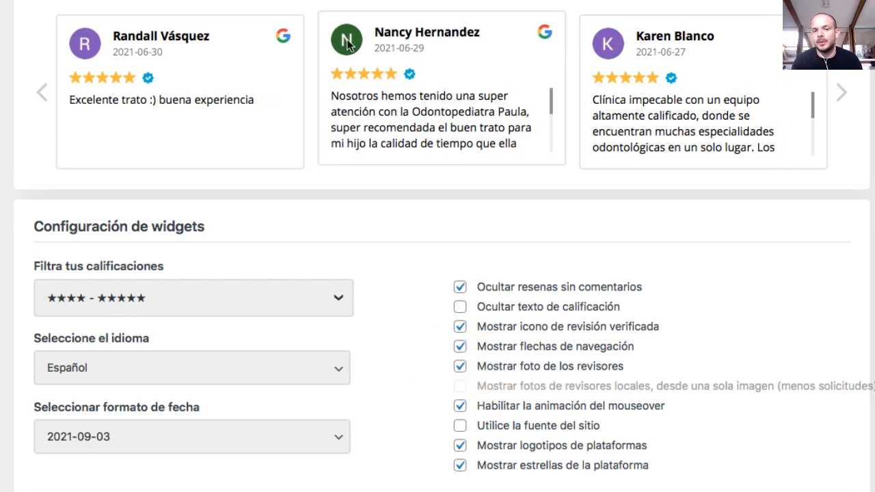
Advance the preview carousel and review the remaining display options, such as reviewer photos, mouseover animation, site font and platform logos
left_click(842, 94)
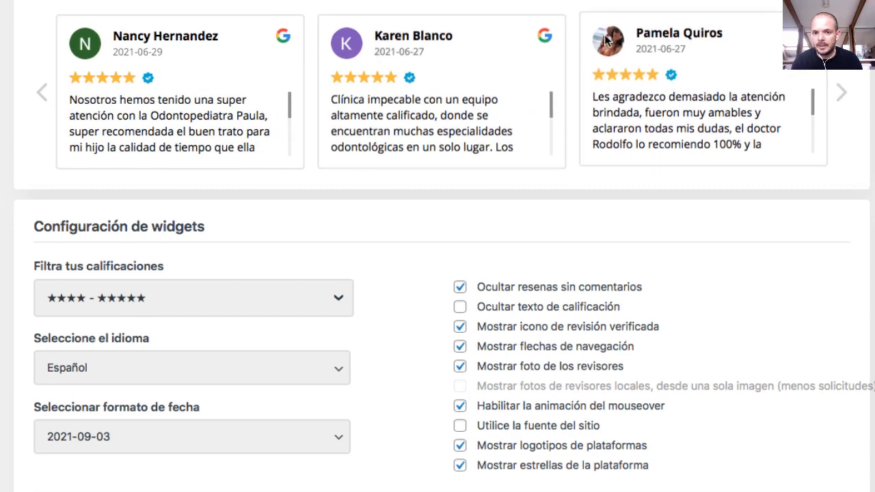
scroll(435, 360, "down", 2)
scroll(435, 360, "up", 1)
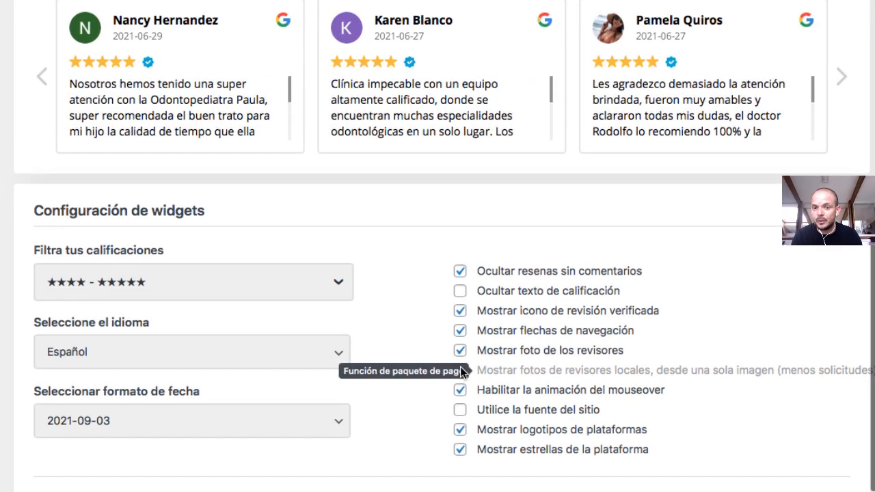
scroll(453, 184, "up", 1)
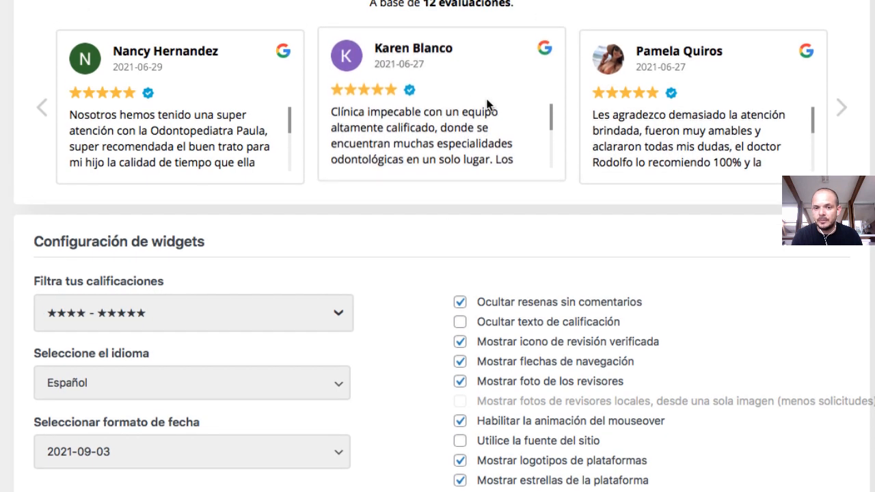
scroll(441, 279, "down", 1)
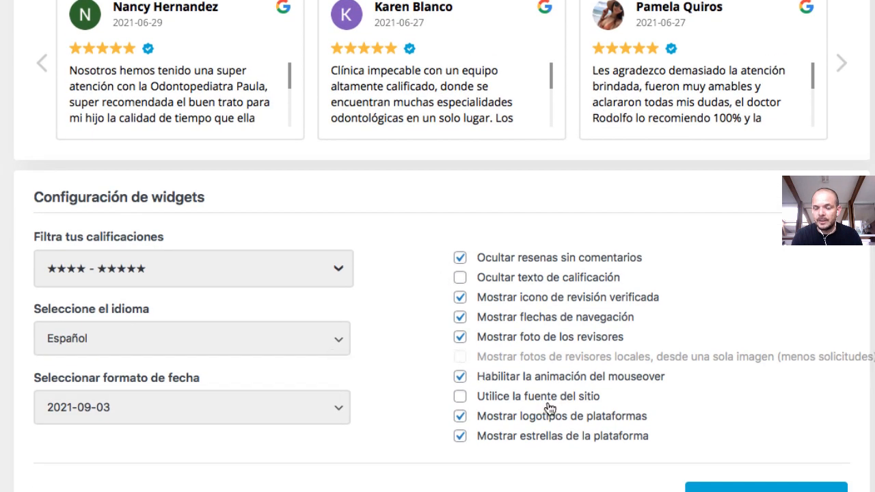
scroll(414, 361, "up", 1)
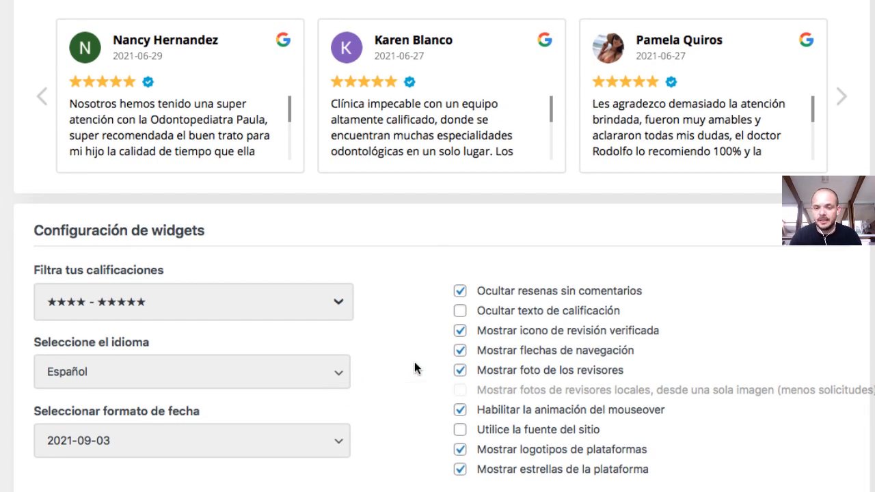
scroll(414, 369, "down", 1)
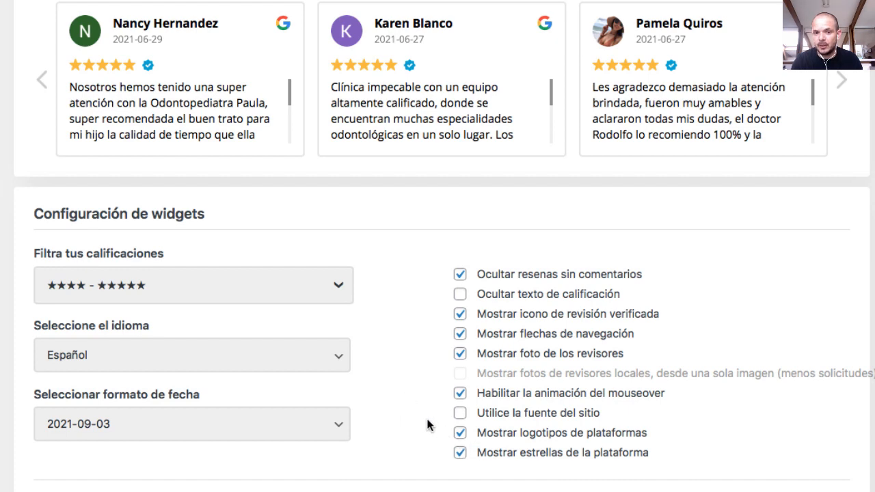
scroll(426, 424, "up", 4)
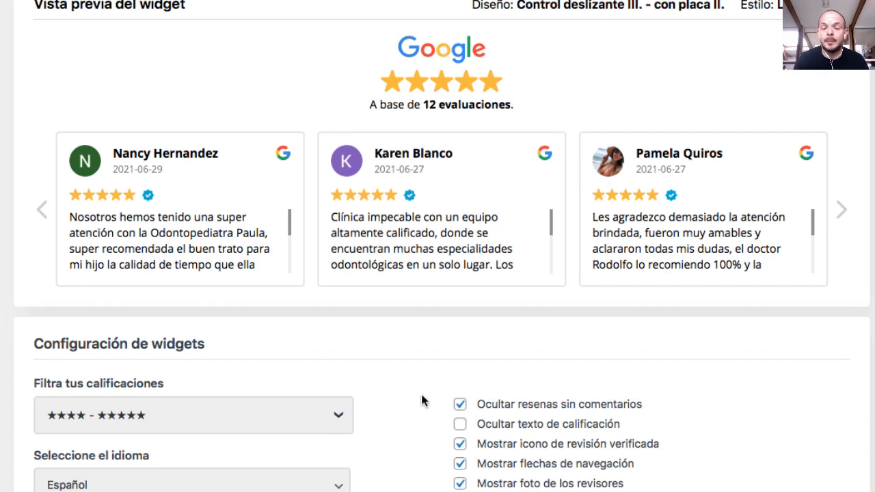
scroll(421, 400, "down", 4)
scroll(421, 400, "up", 5)
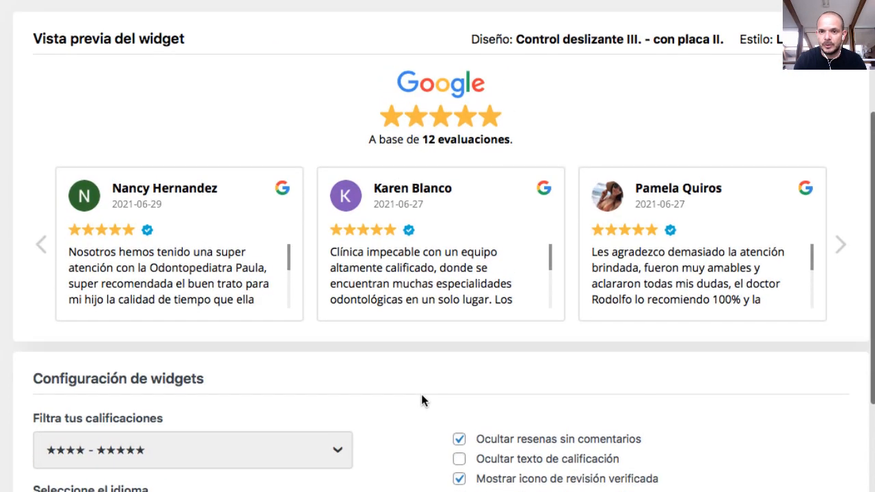
scroll(421, 400, "down", 5)
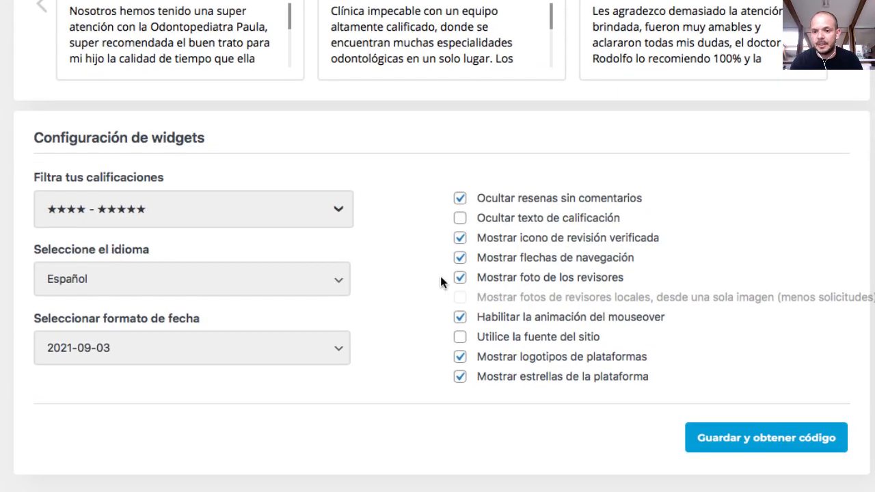
Save the widget configuration and get its embed shortcode, [trustindex no-registration=google]
left_click(741, 451)
scroll(609, 313, "down", 3)
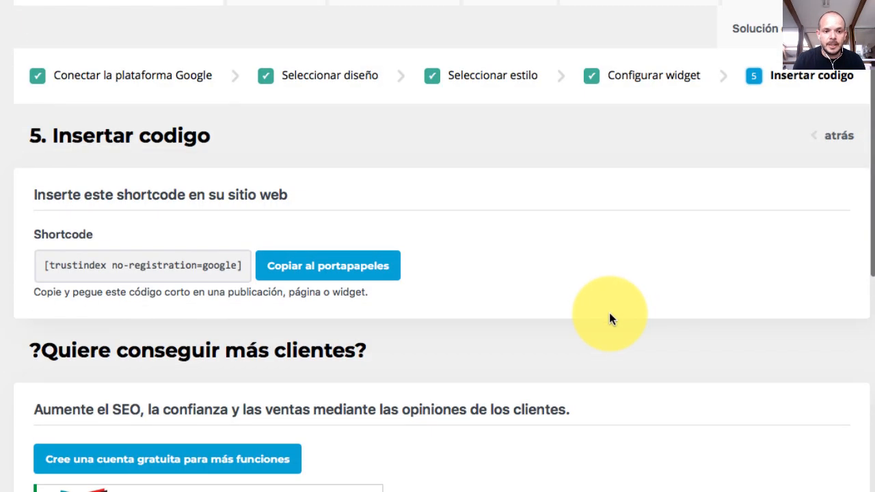
scroll(609, 287, "down", 2)
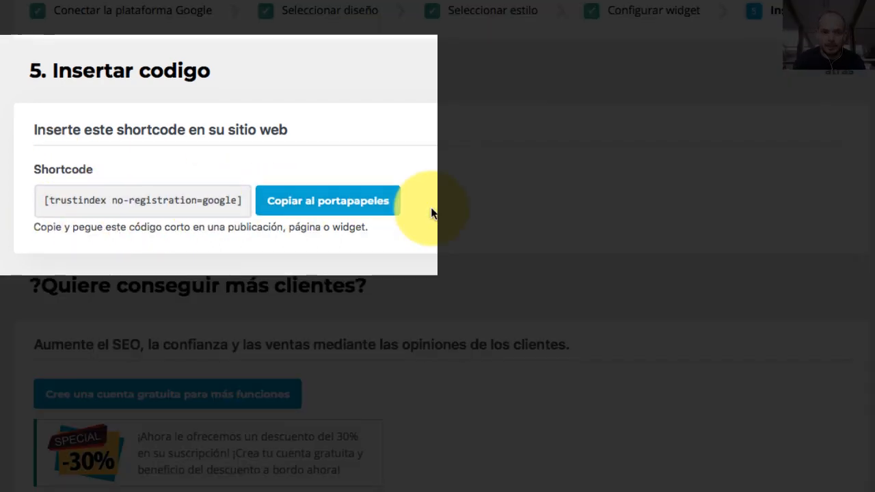
scroll(432, 213, "down", 5)
scroll(432, 212, "up", 5)
scroll(433, 213, "down", 1)
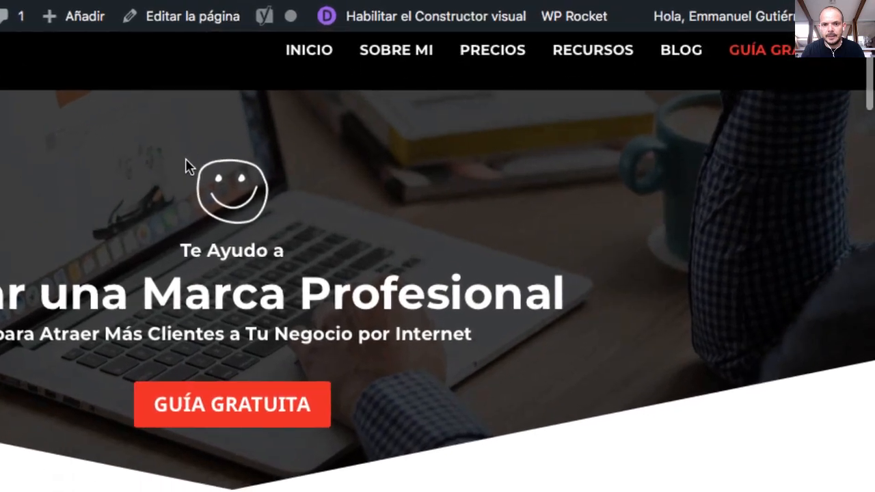
Switch to the website's home page and open it in the visual builder
scroll(405, 105, "down", 2)
scroll(186, 158, "up", 3)
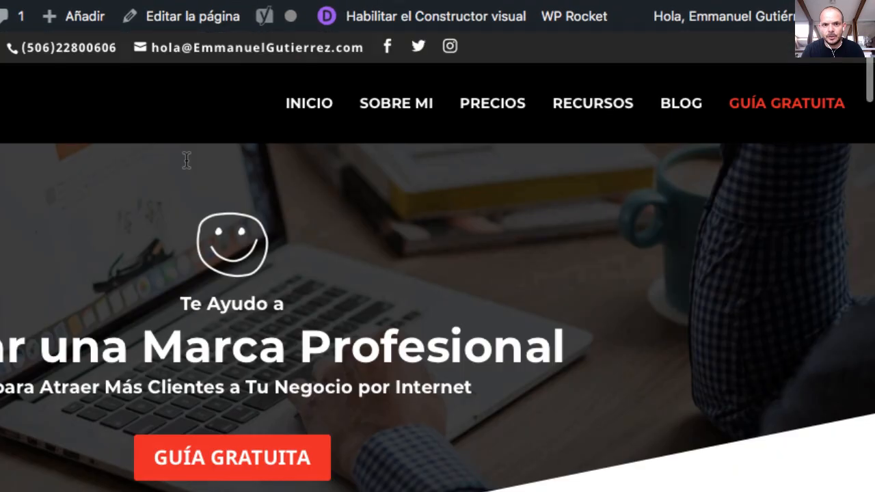
left_click(372, 15)
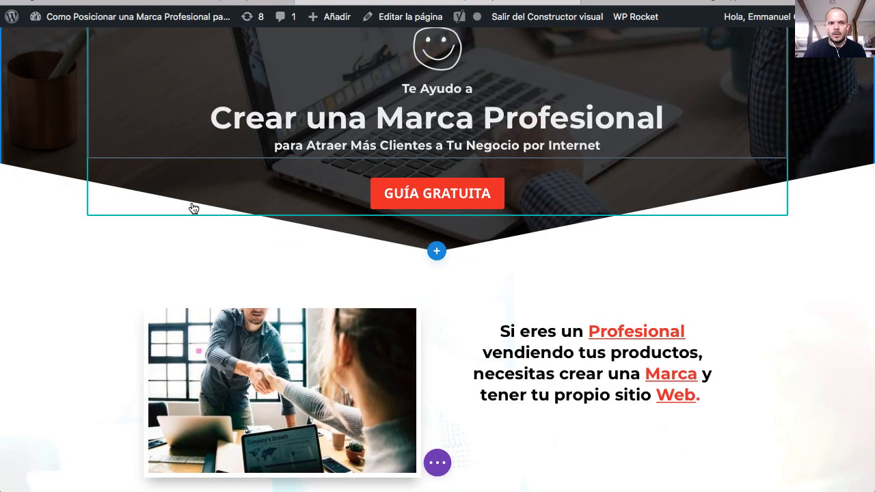
Add a single-column row below the client reviews in the "TESTIMONIO DE CLIENTES" section
scroll(193, 209, "down", 3)
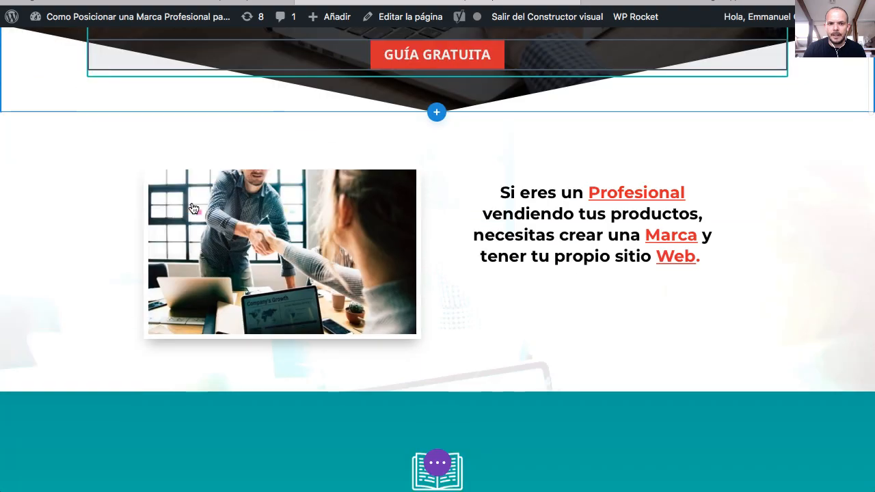
scroll(193, 209, "down", 5)
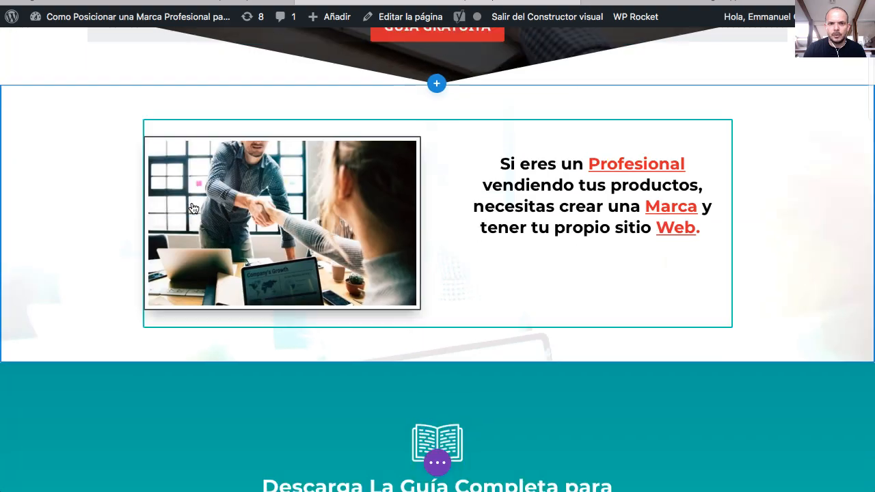
scroll(193, 209, "down", 3)
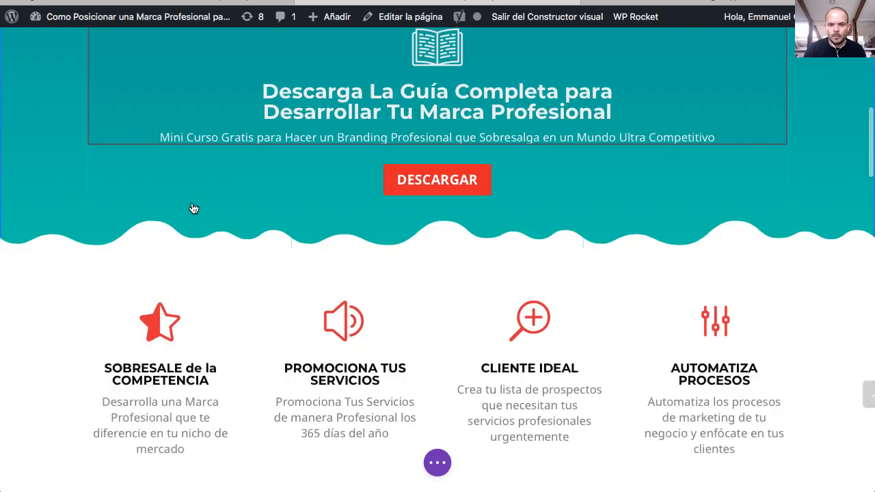
scroll(194, 208, "down", 3)
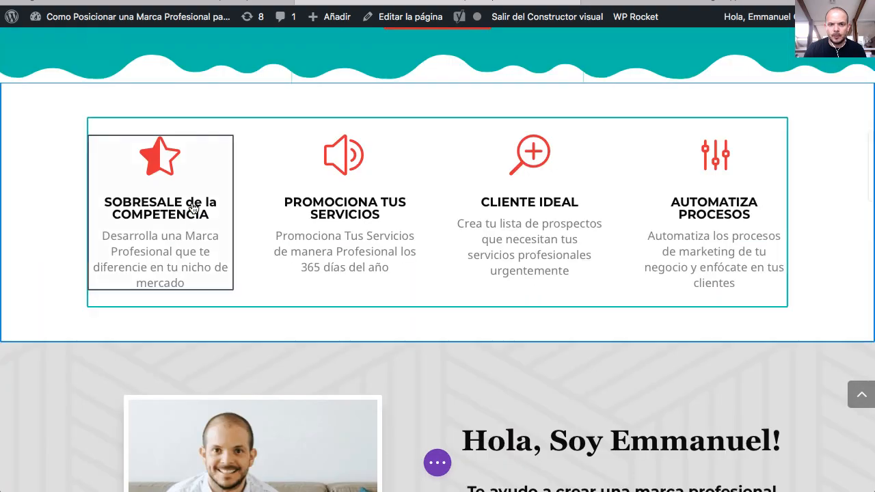
scroll(194, 208, "down", 4)
scroll(193, 208, "down", 10)
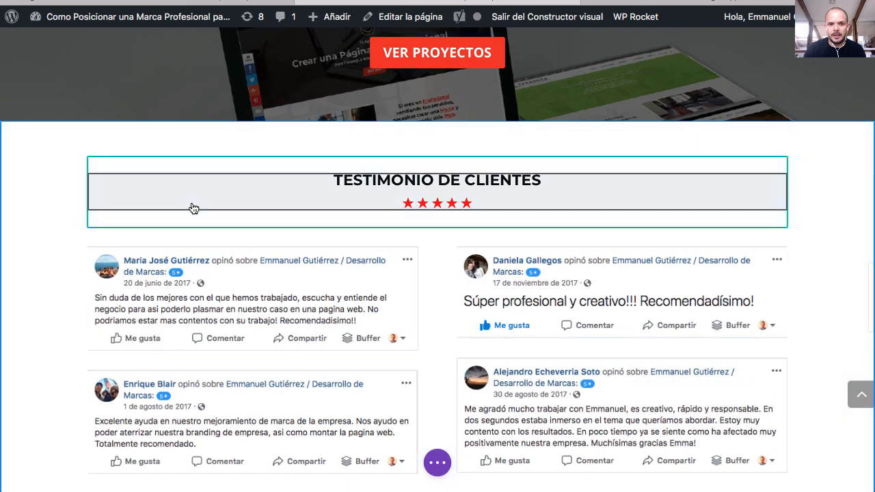
scroll(193, 209, "down", 1)
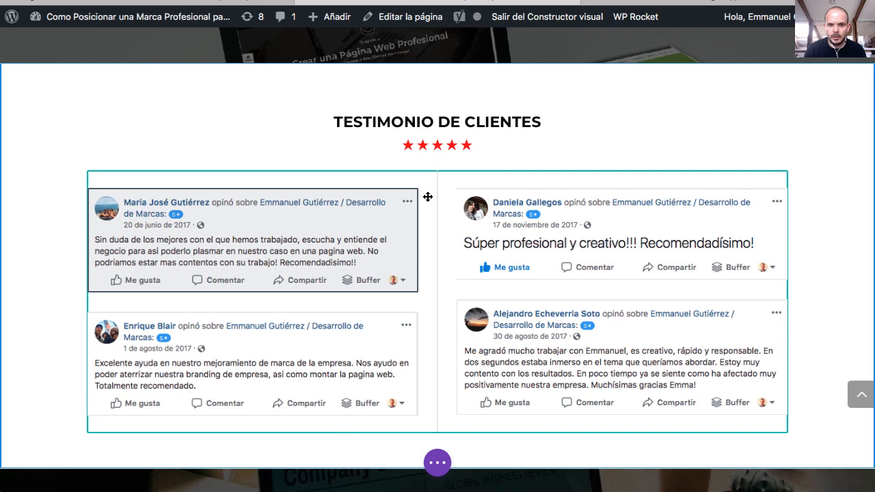
scroll(446, 246, "down", 2)
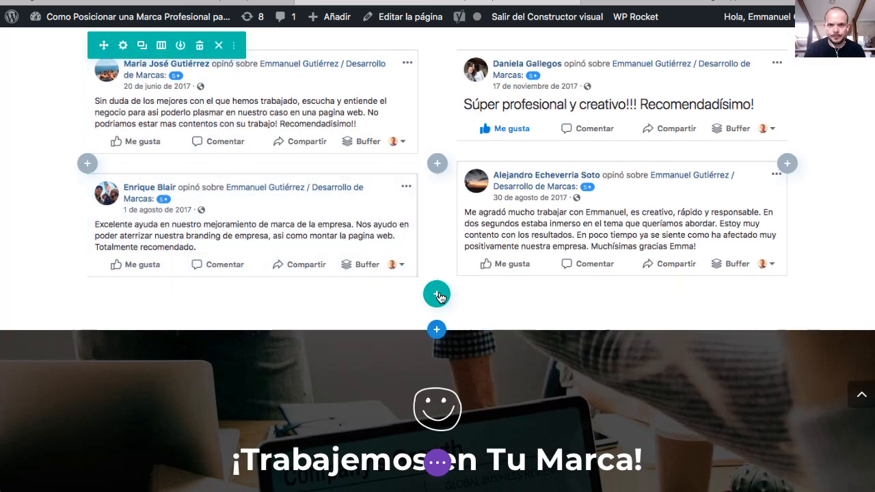
left_click(438, 295)
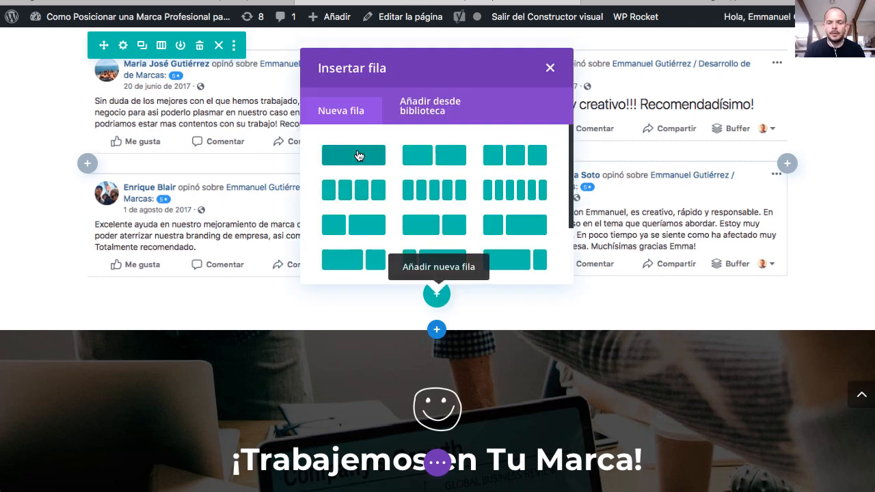
left_click(358, 156)
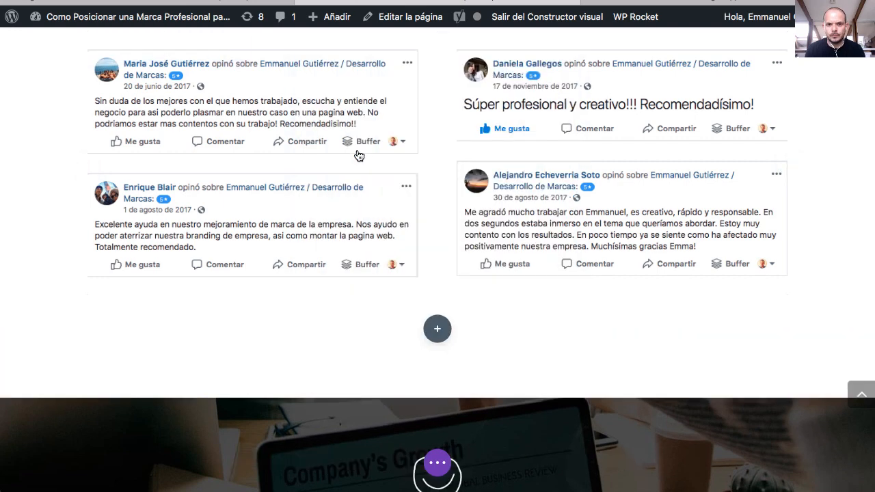
Insert a Texto module in the new row and replace its placeholder text with the shortcode [trustindex no-registration=google]
type("te")
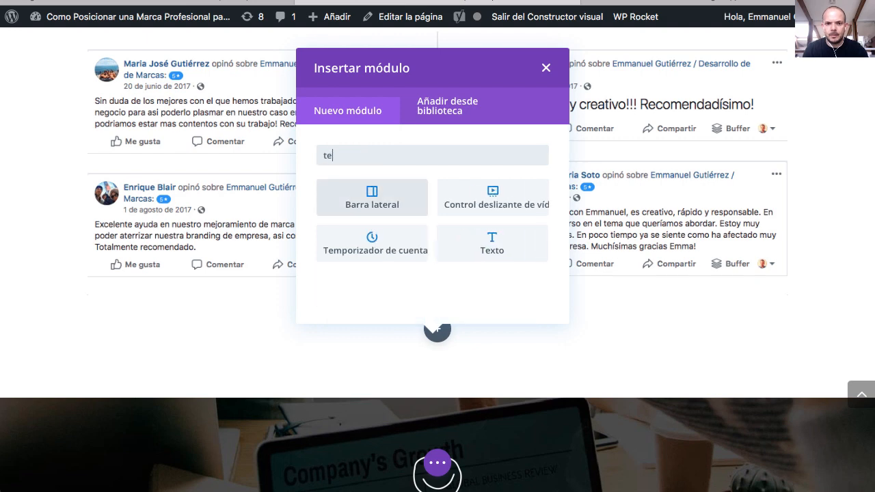
left_click(489, 252)
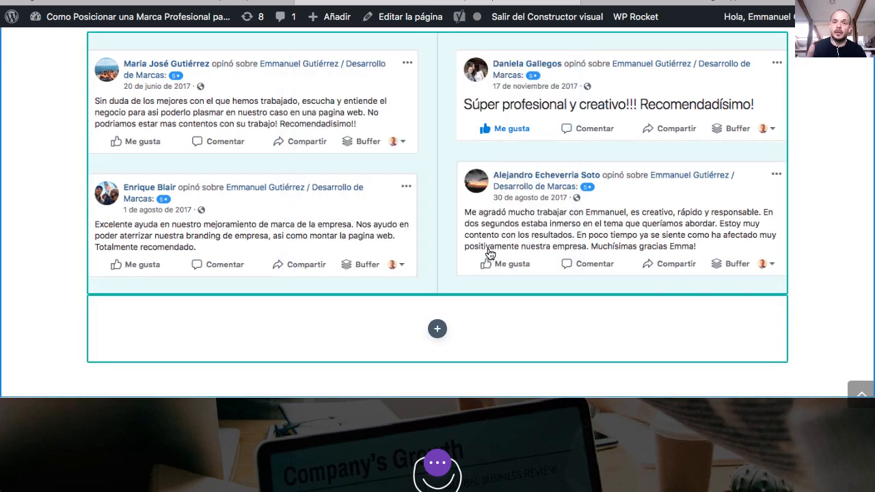
left_click(157, 349)
key("super+a")
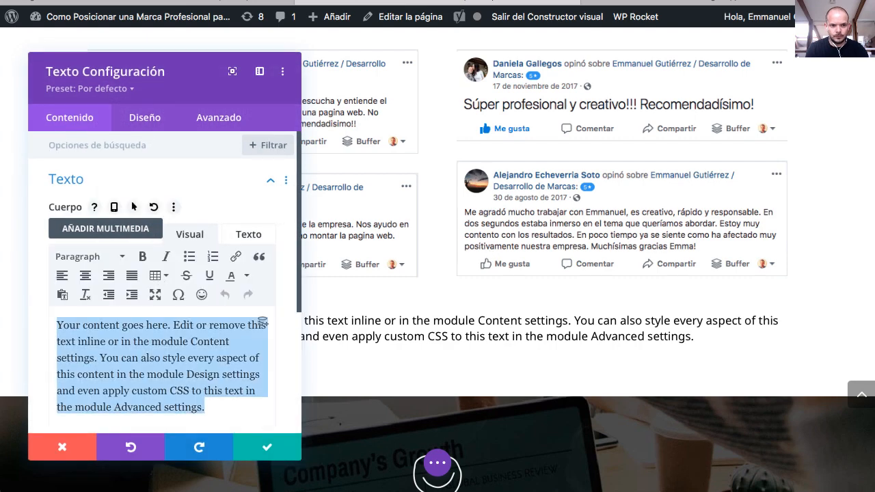
key("BackSpace")
type("[trustindex no-registration=google]")
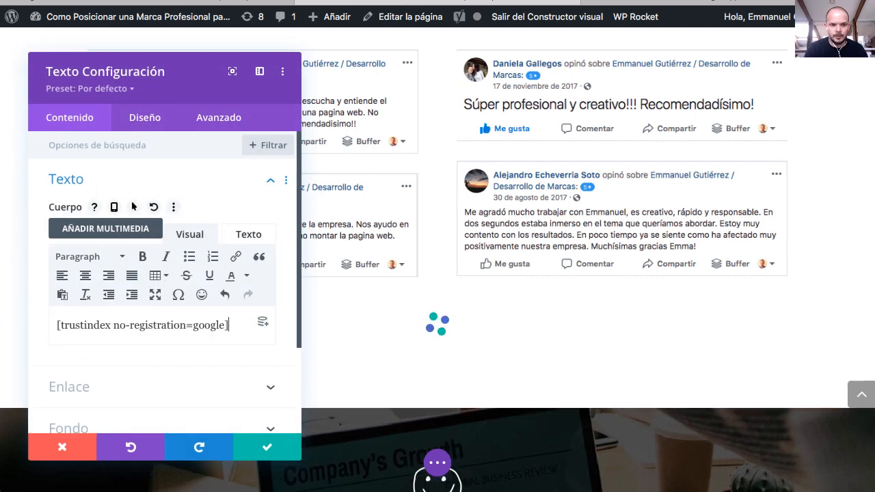
left_click(263, 447)
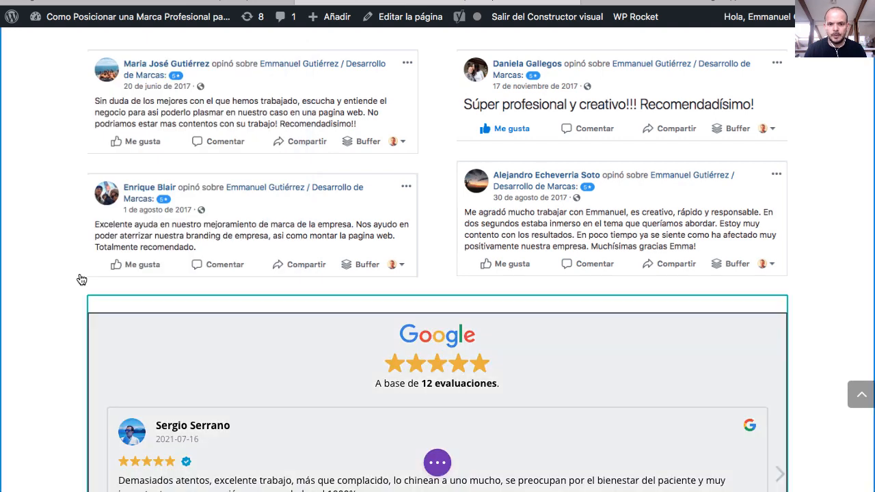
Check the Google reviews widget below the testimonials, then save the page and exit the visual builder
scroll(43, 273, "down", 3)
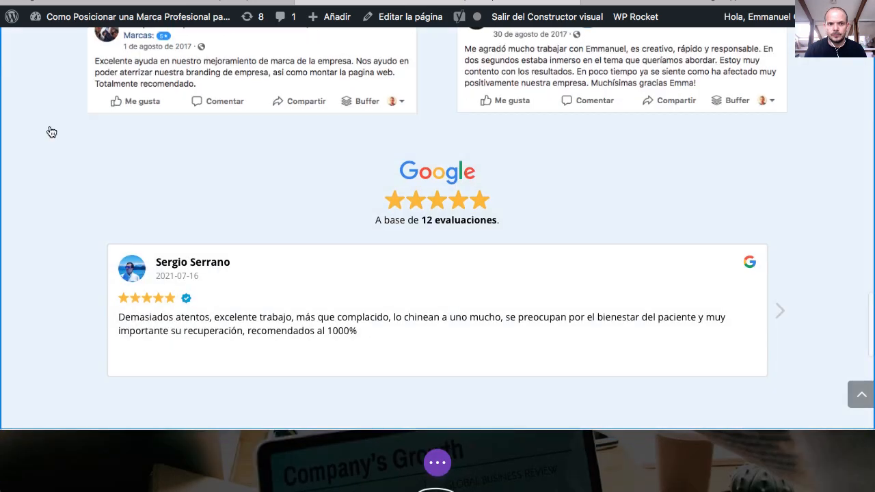
scroll(55, 104, "down", 1)
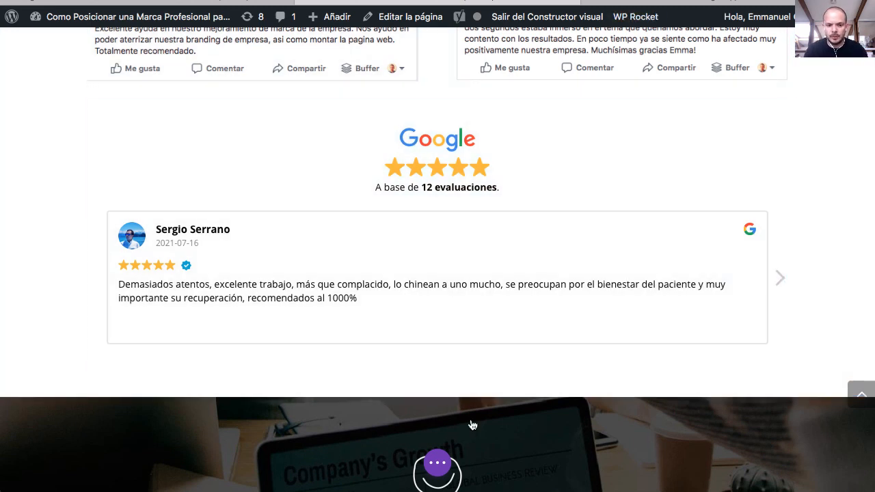
left_click(437, 463)
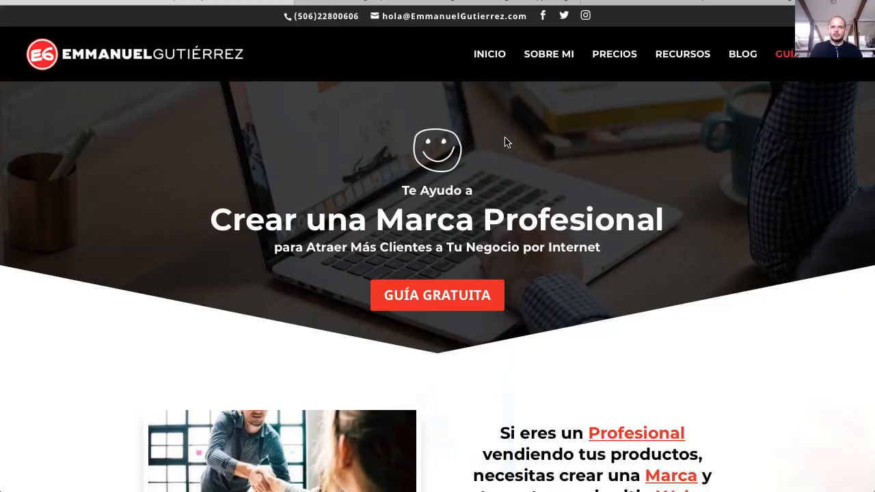
Examine the Google reviews widget on the live home page, advancing its carousel three times and checking a review's verified badge
scroll(117, 230, "down", 20)
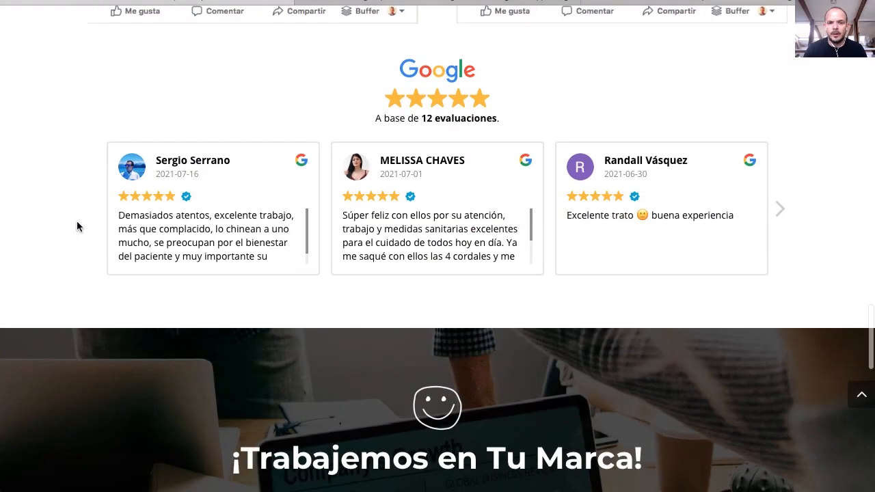
left_click(779, 191)
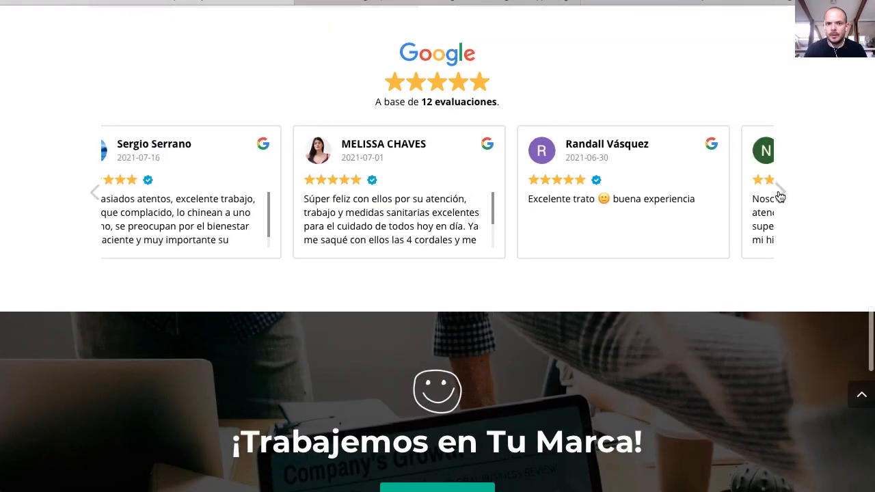
left_click(780, 195)
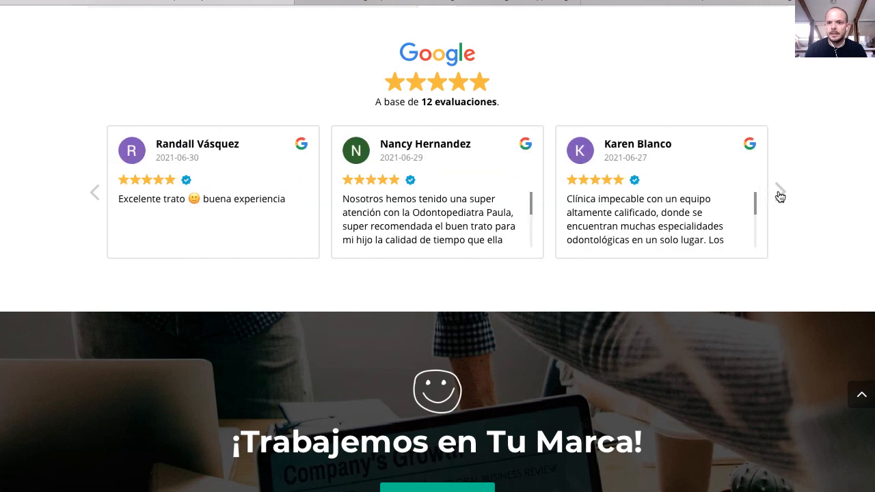
left_click(779, 194)
scroll(778, 195, "up", 1)
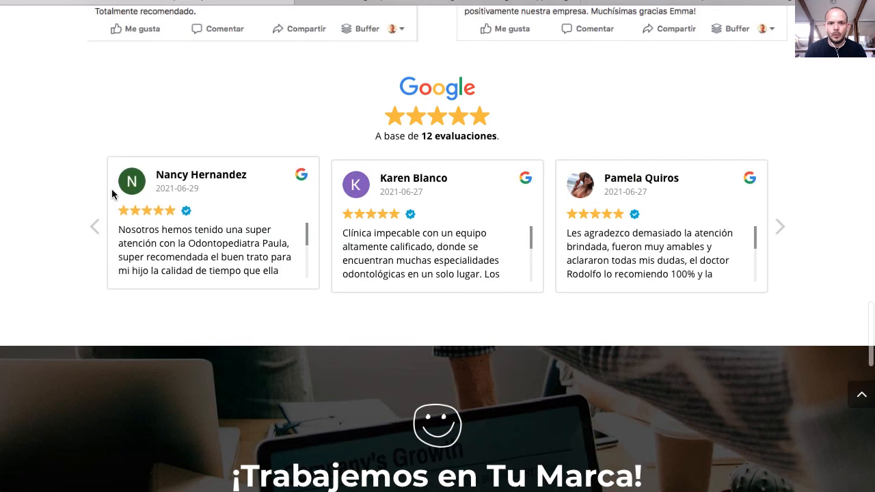
scroll(90, 205, "down", 2)
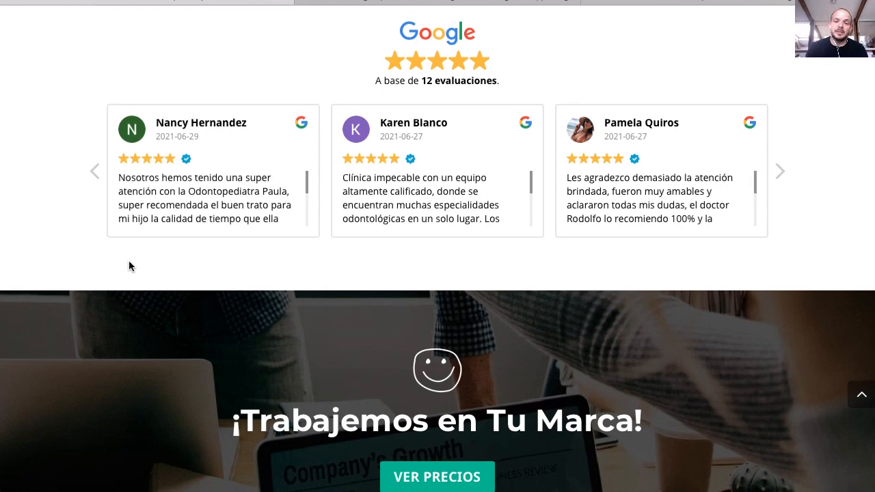
mouse_move(184, 159)
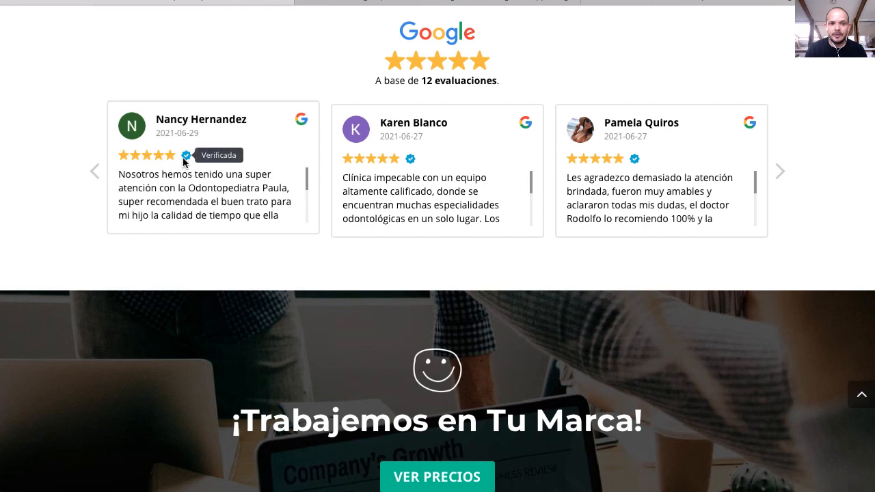